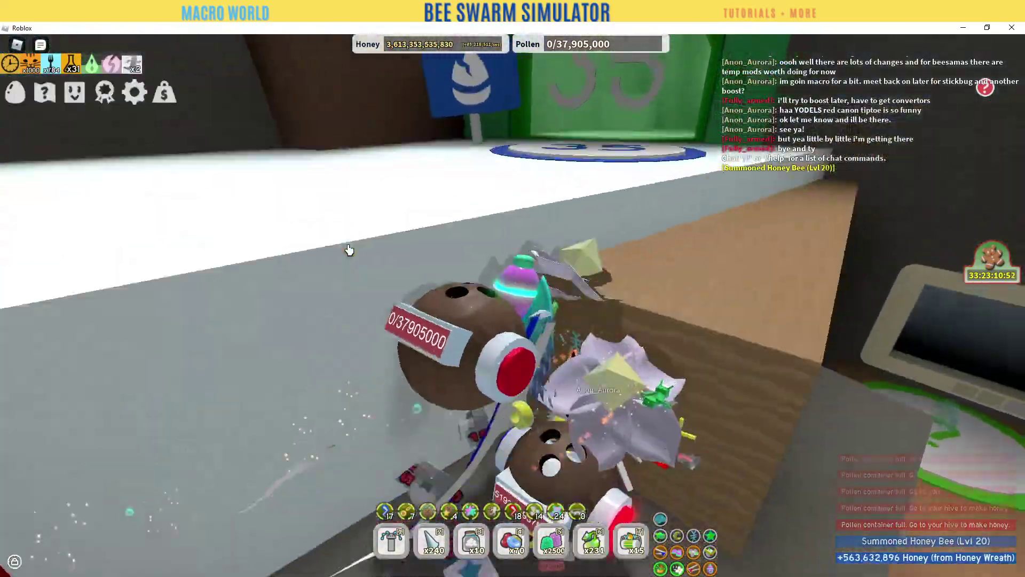
# Step: Walk the character forward with W from the hive area past the platforms into the pepper field
pyautogui.press('w')
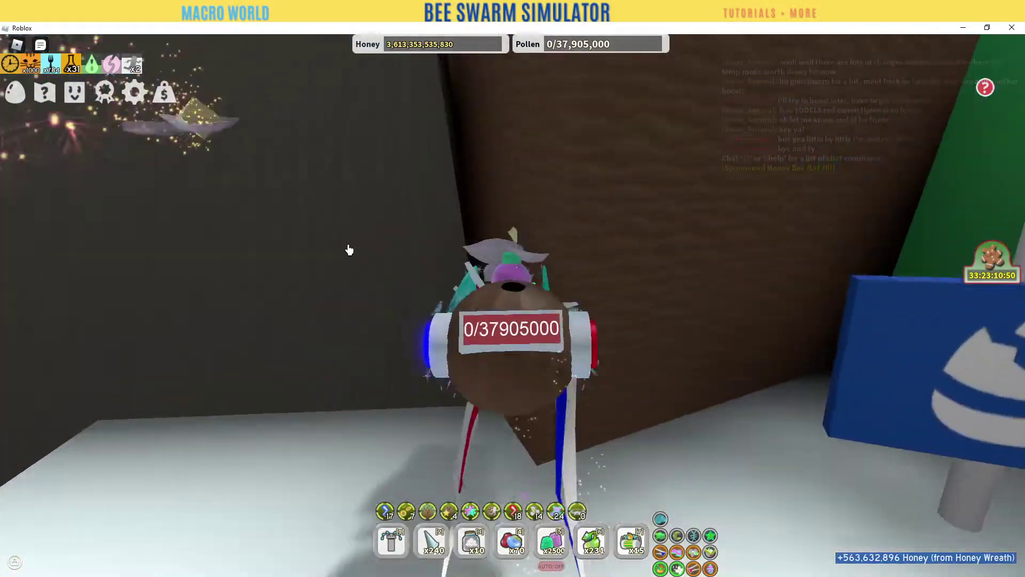
pyautogui.press('w')
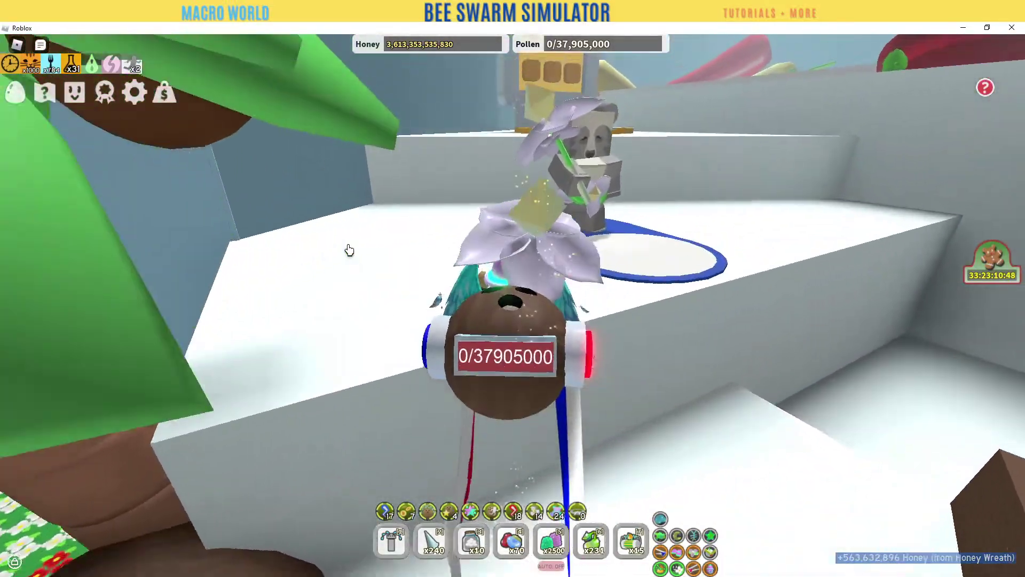
pyautogui.press('w')
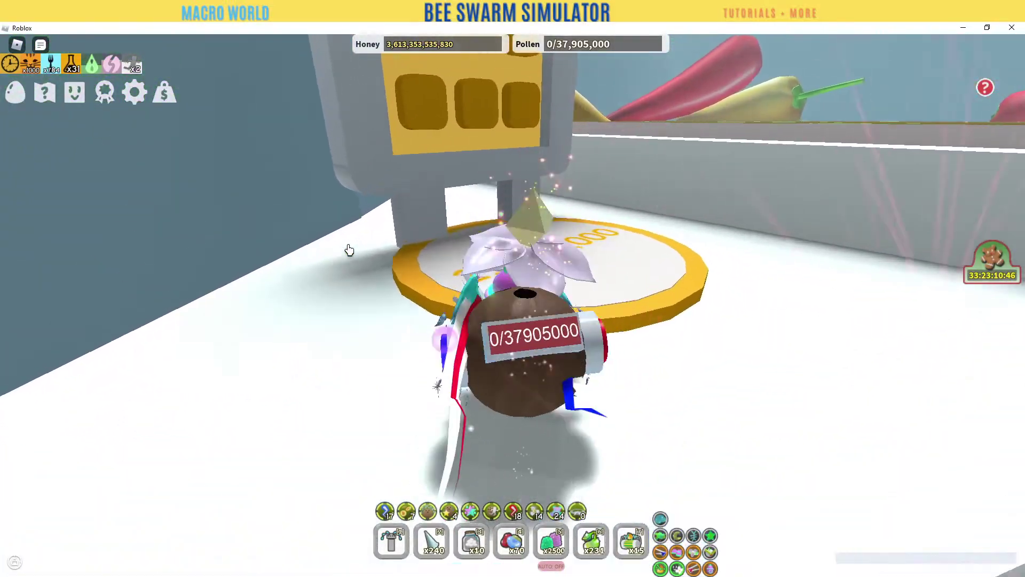
pyautogui.press('w')
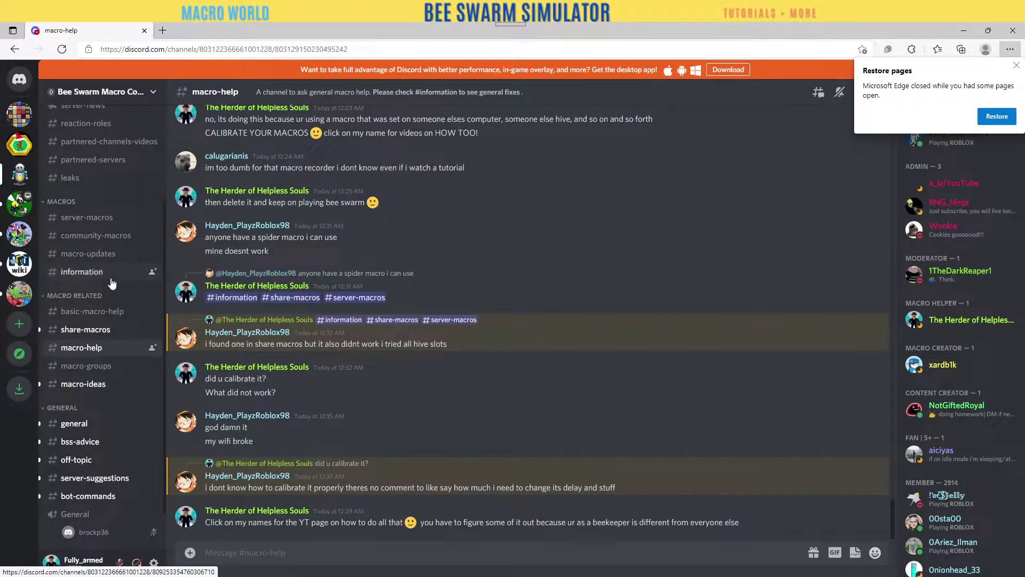
# Step: Browse the #information and #macro-updates channels, then switch to the BEE SWARMERS #macro-help channel
pyautogui.click(114, 277)
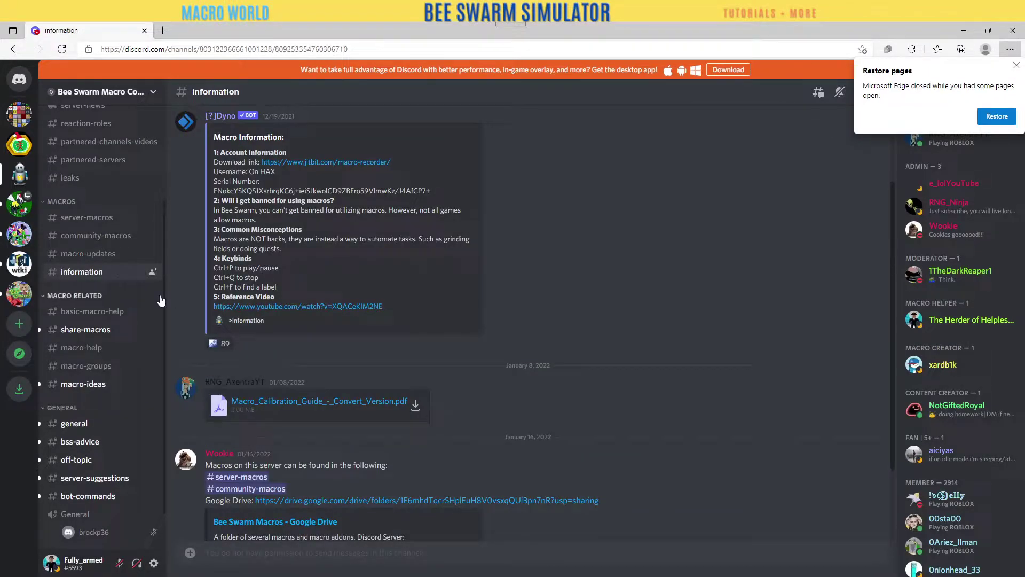
pyautogui.scroll(-2, 283, 381)
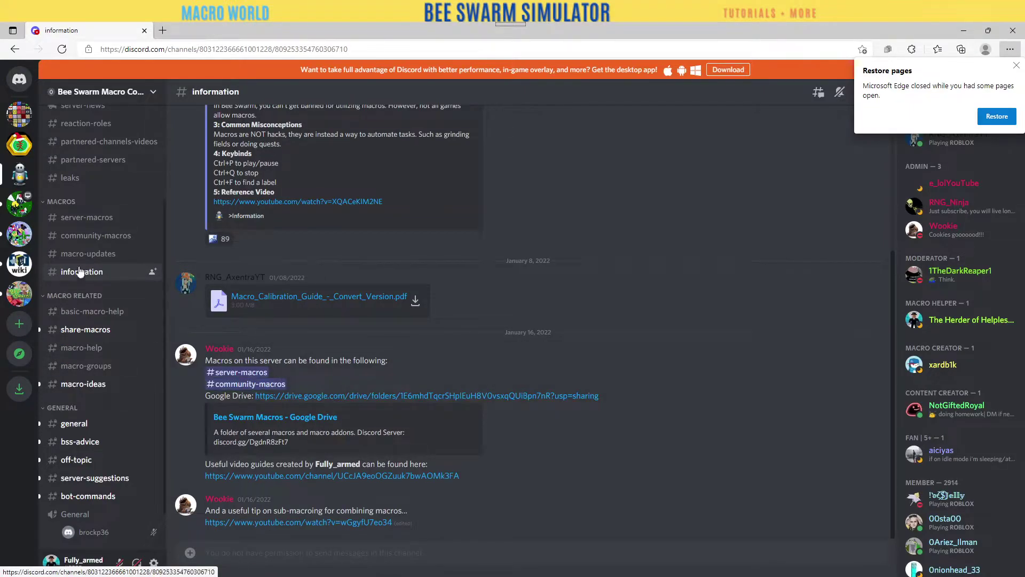
pyautogui.click(89, 255)
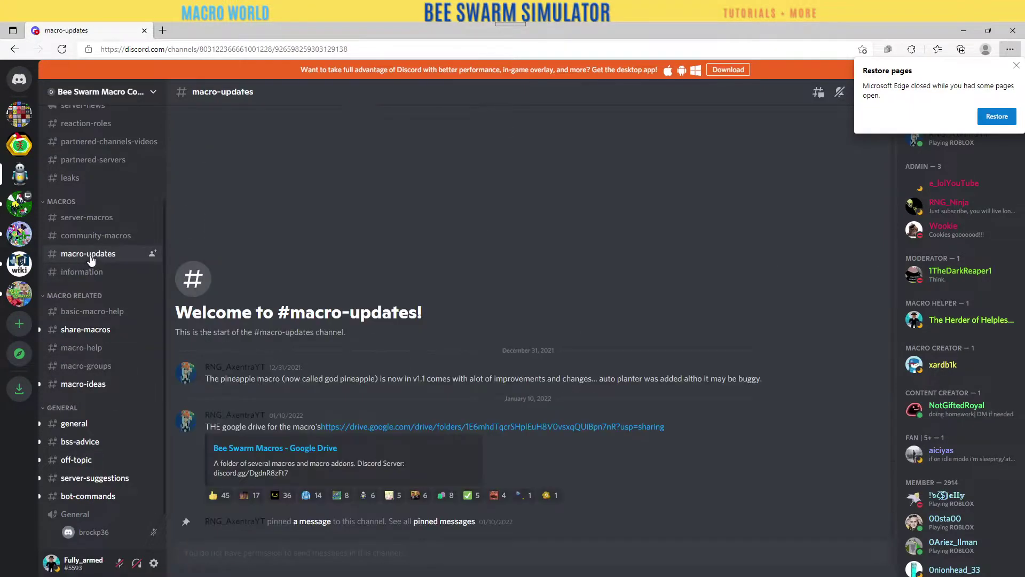
pyautogui.click(86, 271)
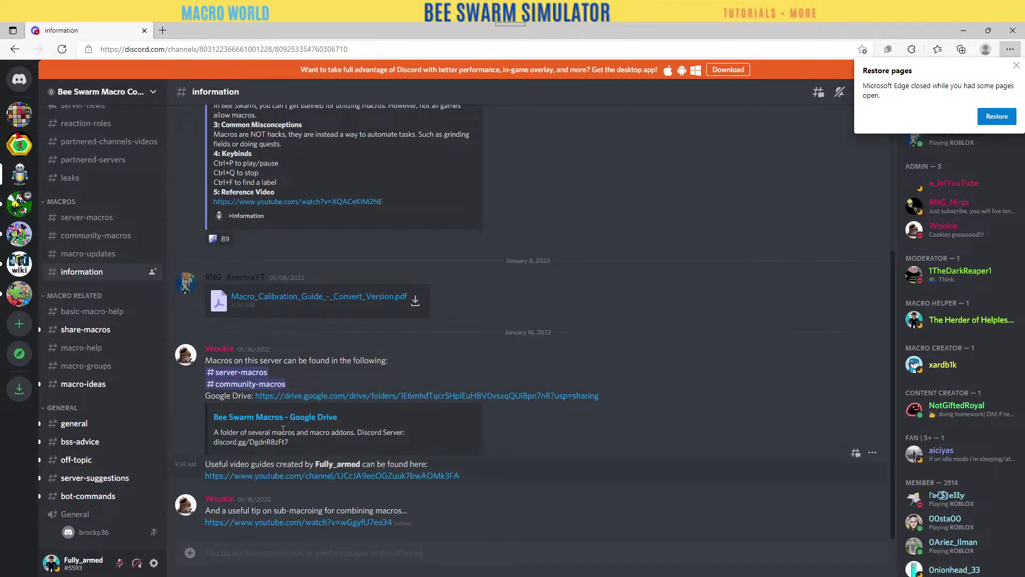
pyautogui.click(19, 204)
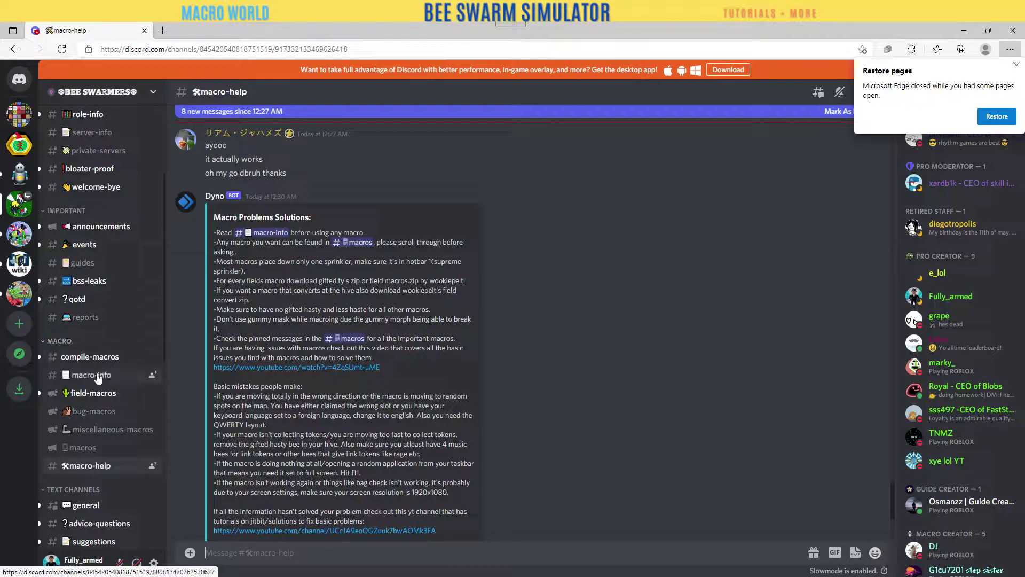
# Step: Download the Stump Macro .mcr attachment from the #macros channel
pyautogui.click(96, 447)
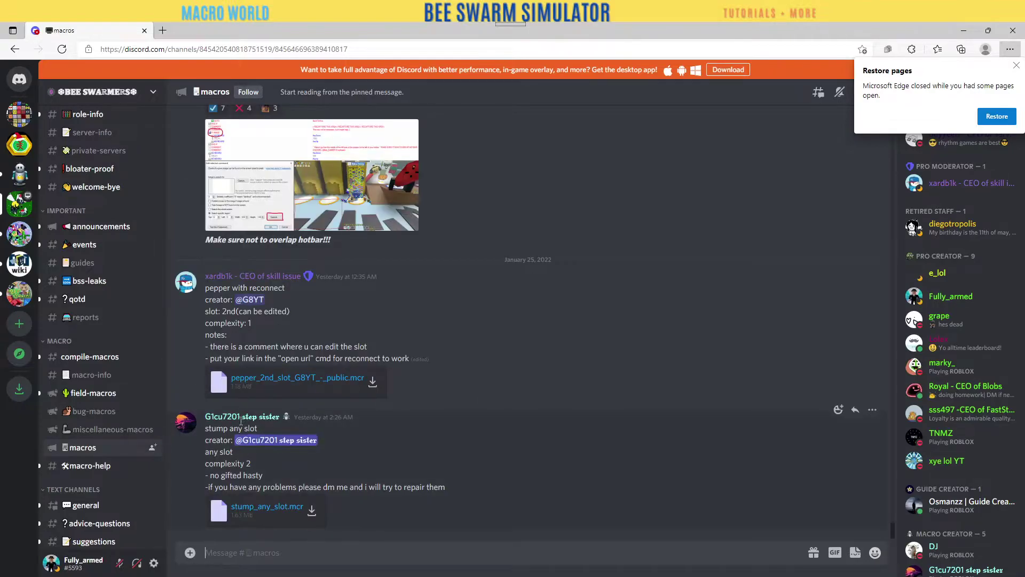
pyautogui.scroll(3, 240, 419)
pyautogui.scroll(8, 240, 420)
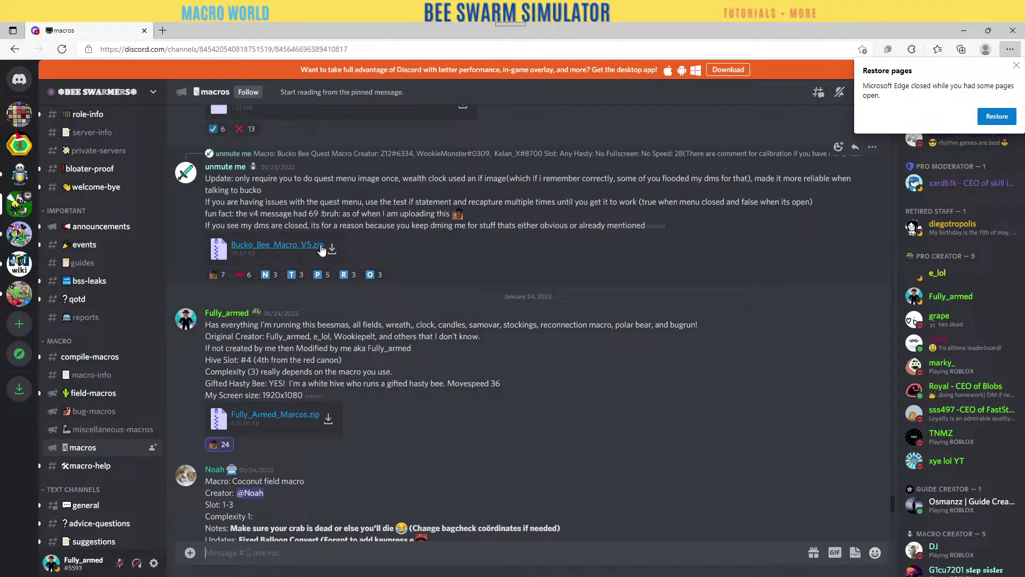
pyautogui.scroll(4, 320, 247)
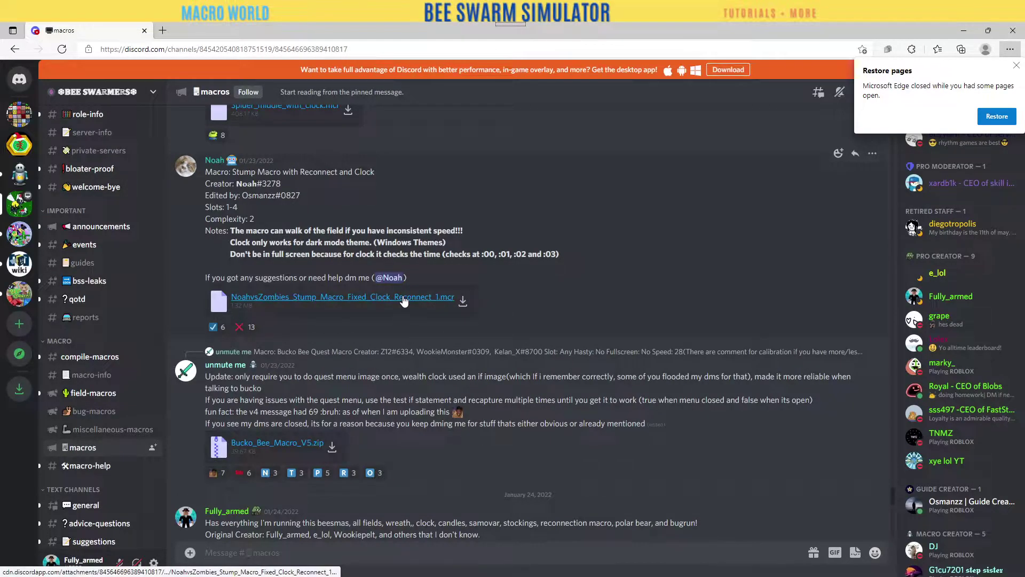
pyautogui.click(464, 303)
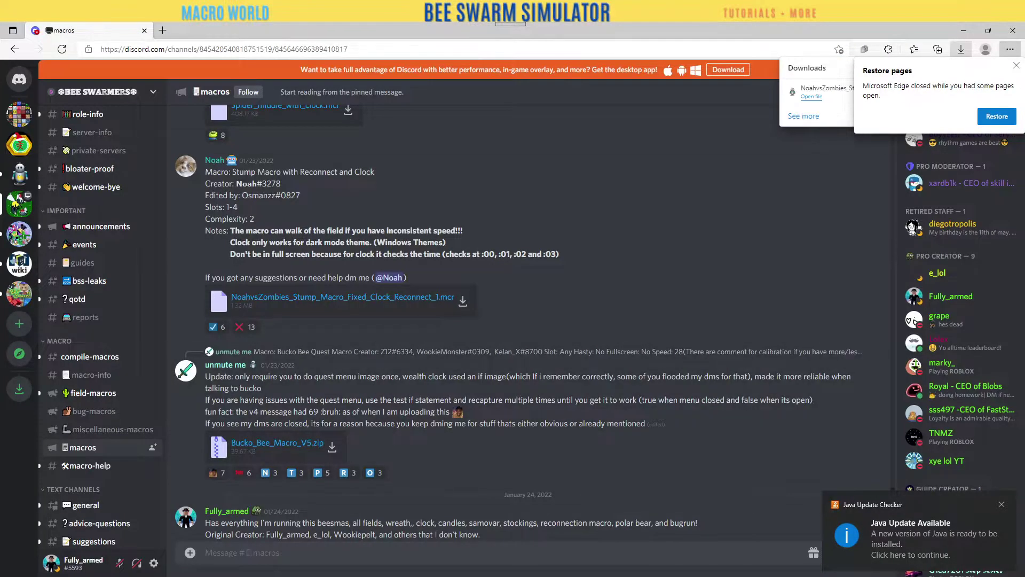
# Step: Check the download in File Explorer, then open the Bee Swarm Macro Community's #information channel
pyautogui.hotkey('alt', 'Tab')
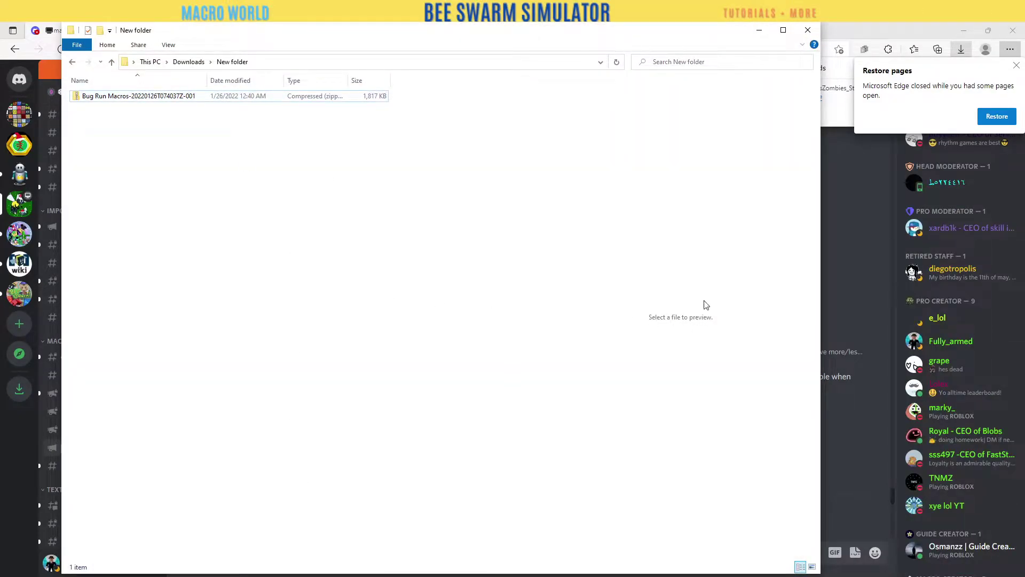
pyautogui.click(866, 263)
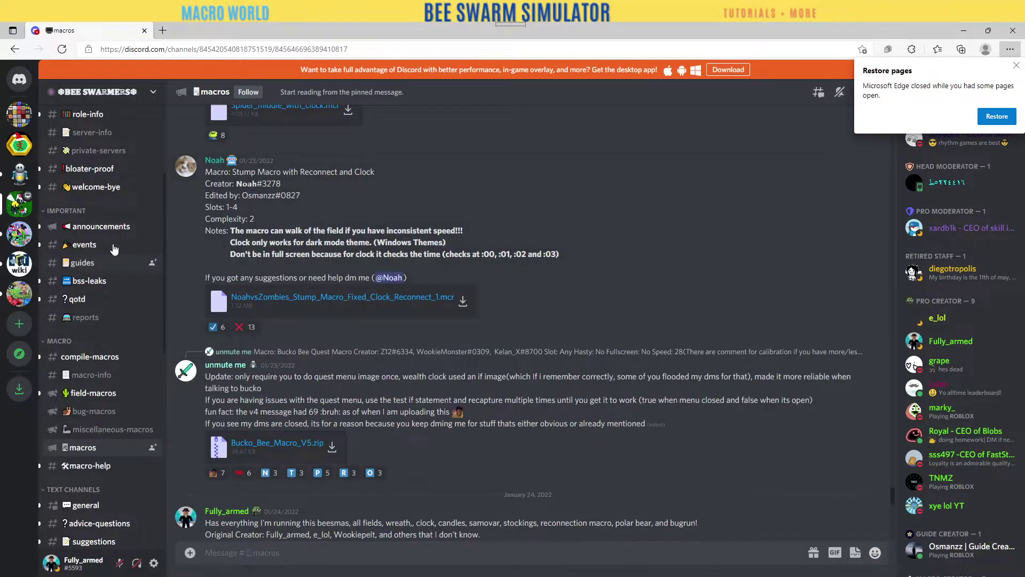
pyautogui.click(20, 176)
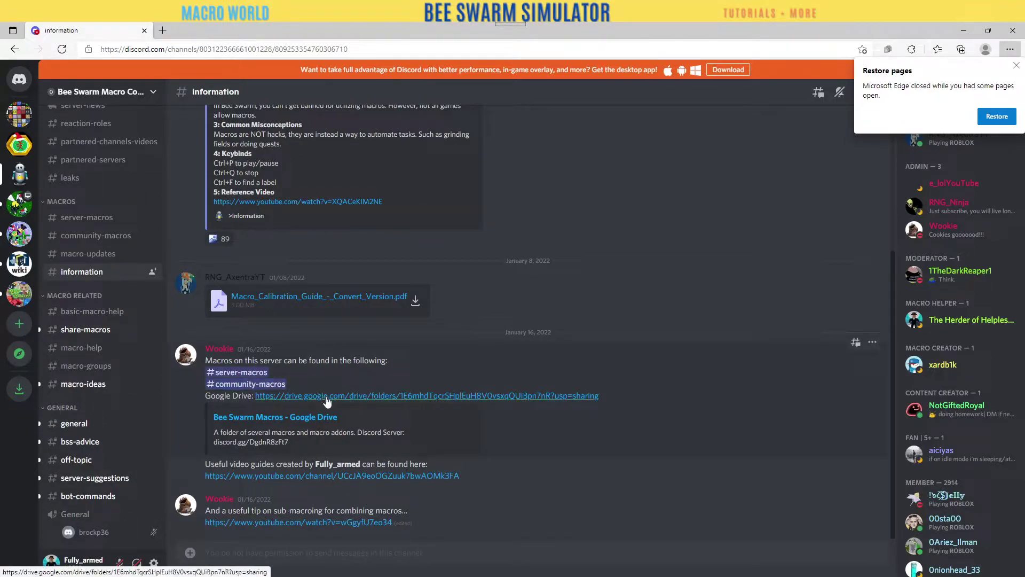
# Step: Open the shared Bee Swarm Macros Drive folder and download Field Macros as a zip
pyautogui.click(326, 396)
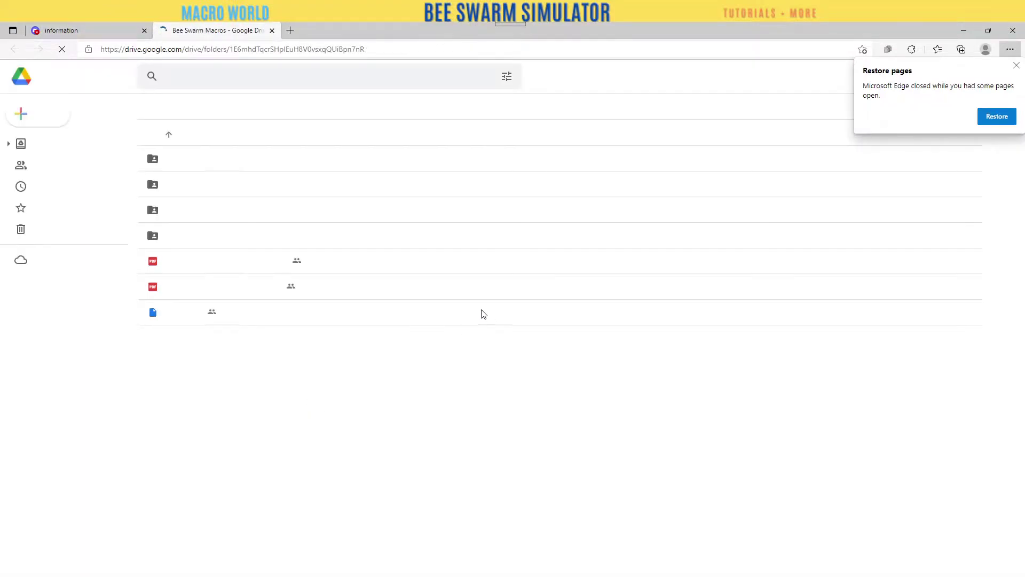
pyautogui.click(1015, 65)
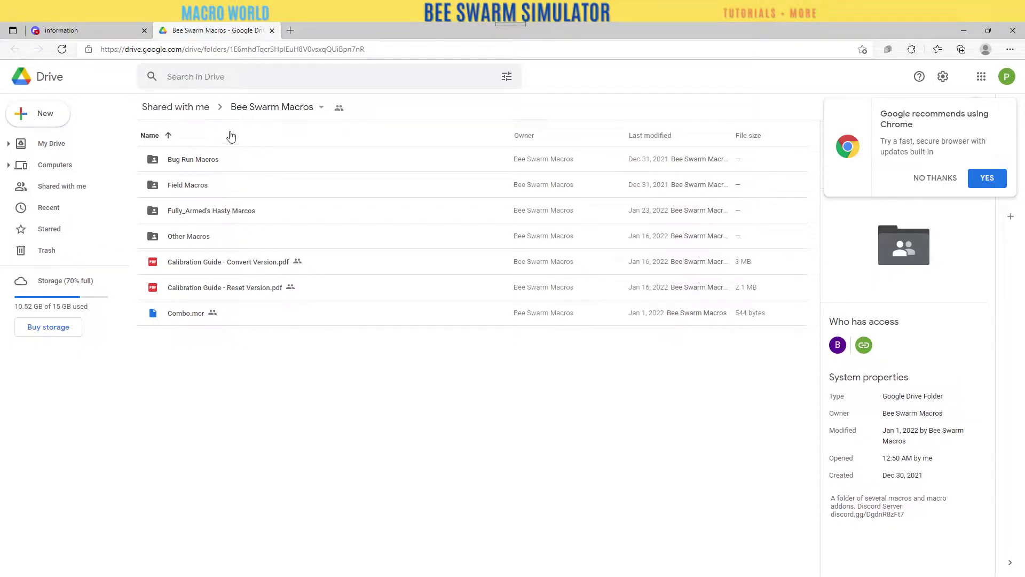
pyautogui.click(410, 180)
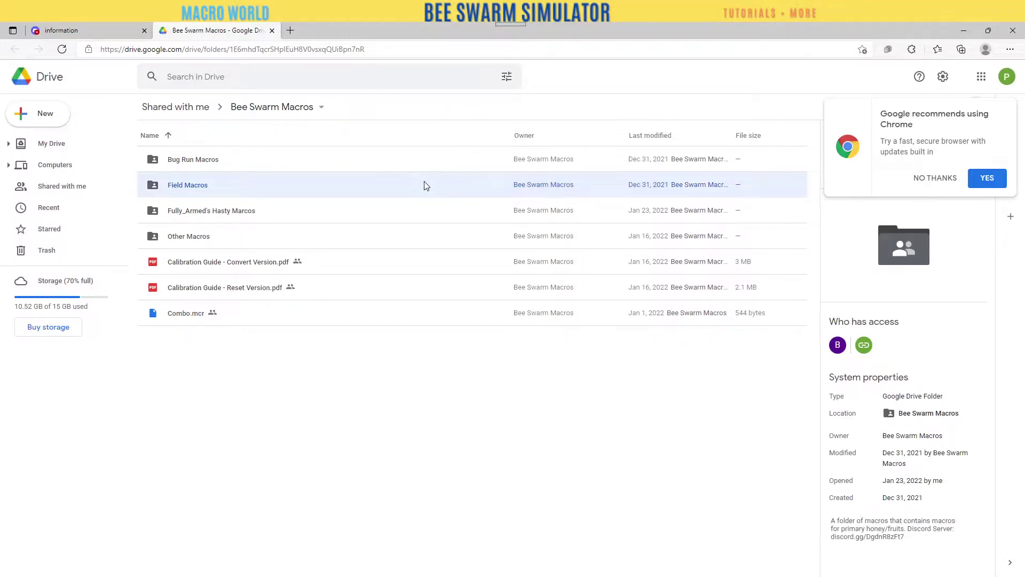
pyautogui.click(934, 179)
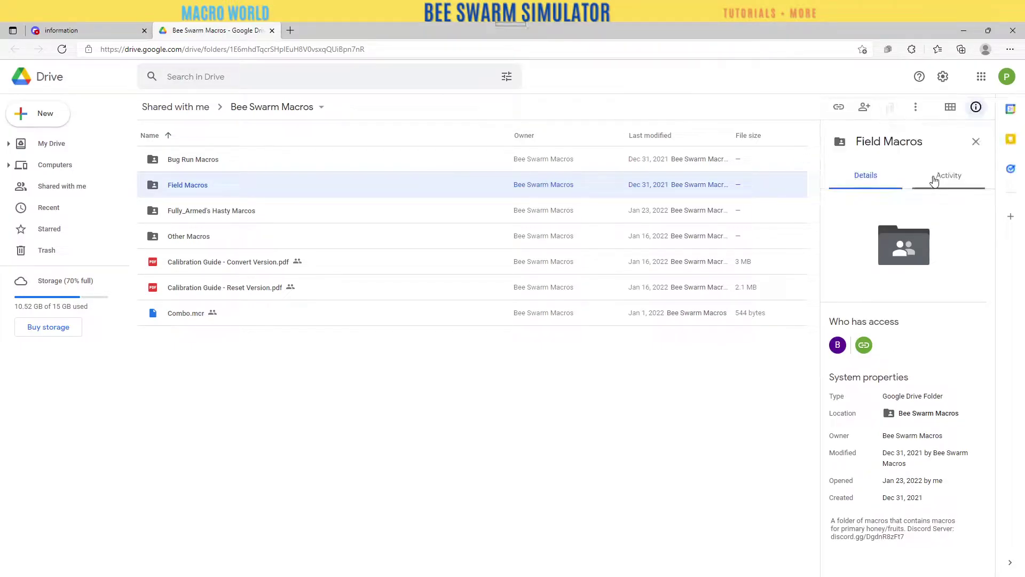
pyautogui.click(916, 109)
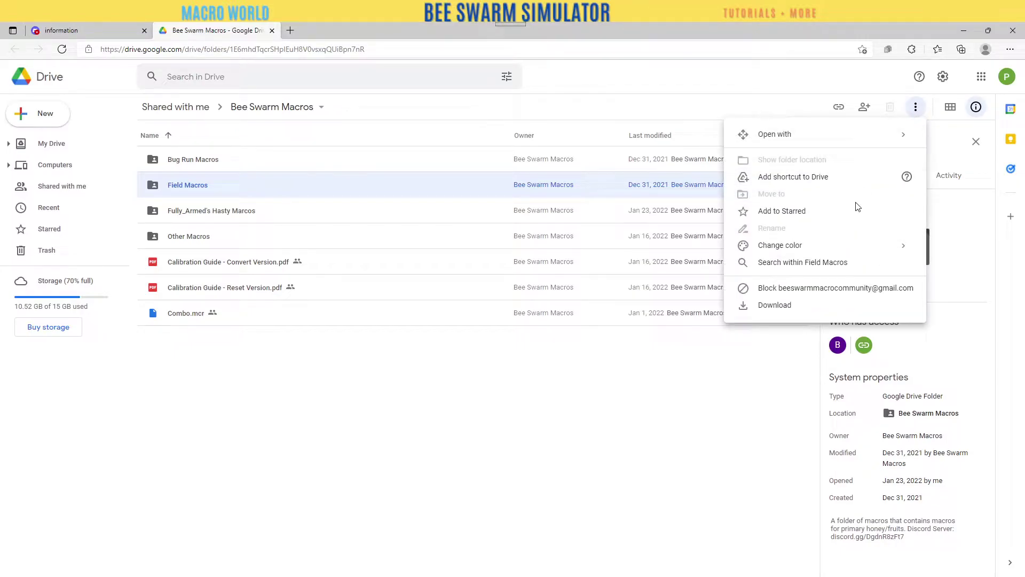
pyautogui.click(831, 307)
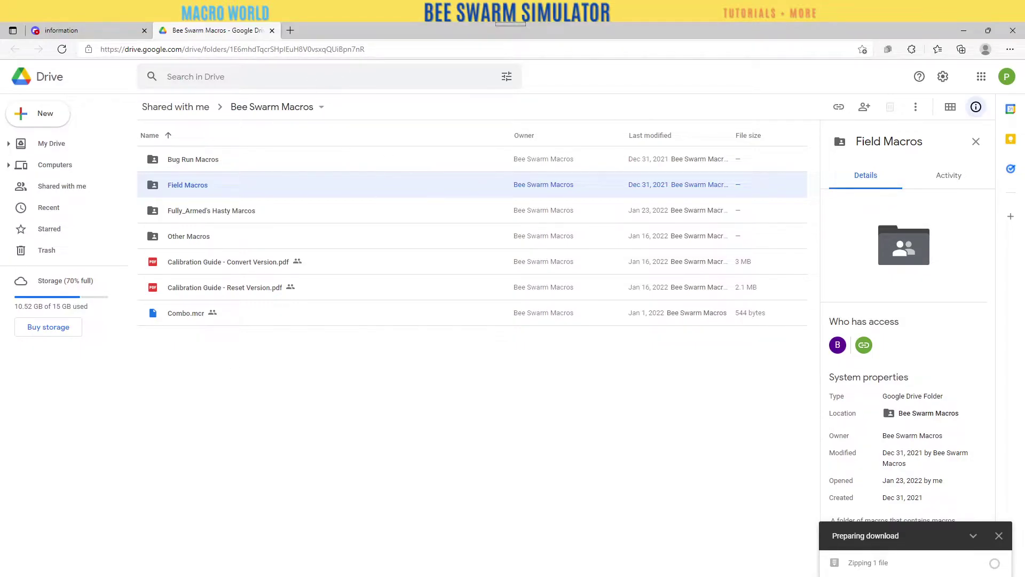
pyautogui.hotkey('alt', 'Tab')
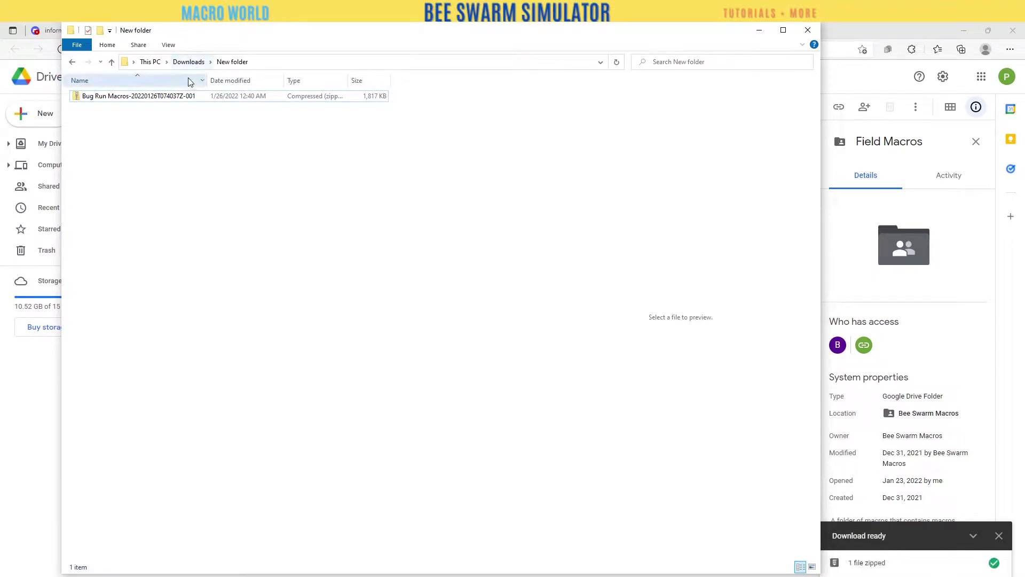
# Step: Extract the Bug Run Macros zip into its suggested folder
pyautogui.click(171, 96)
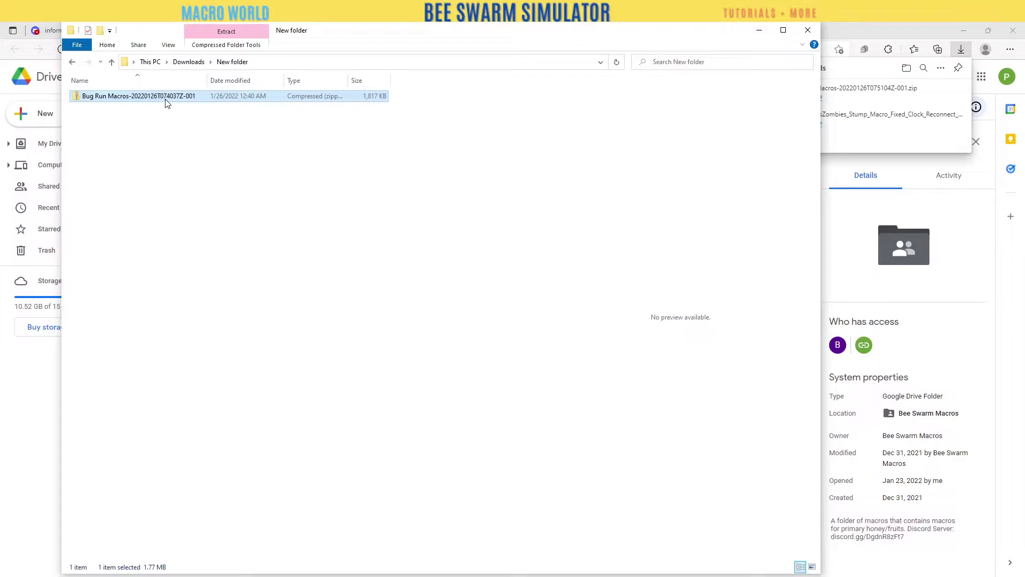
pyautogui.rightClick(168, 103)
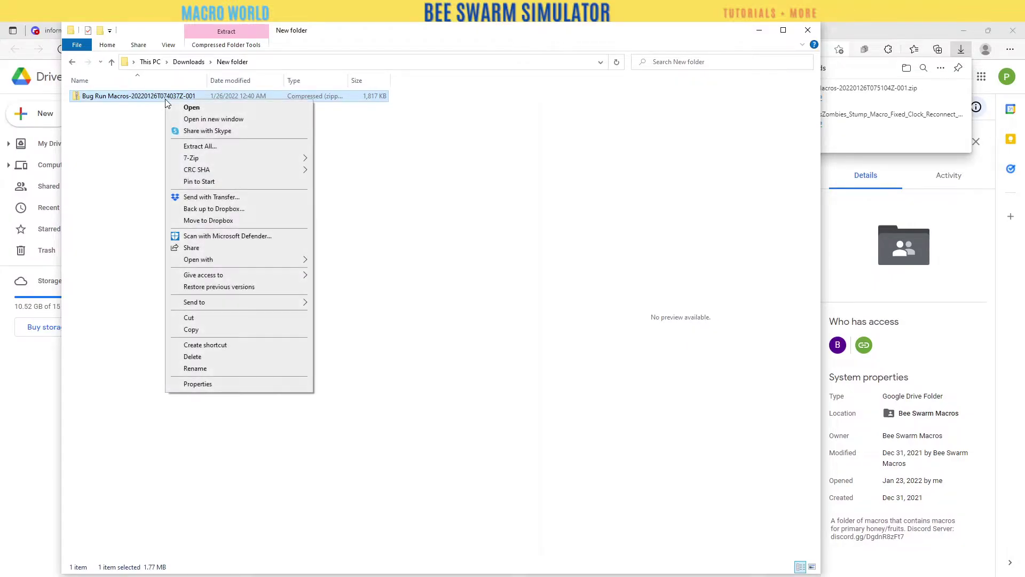
pyautogui.click(196, 147)
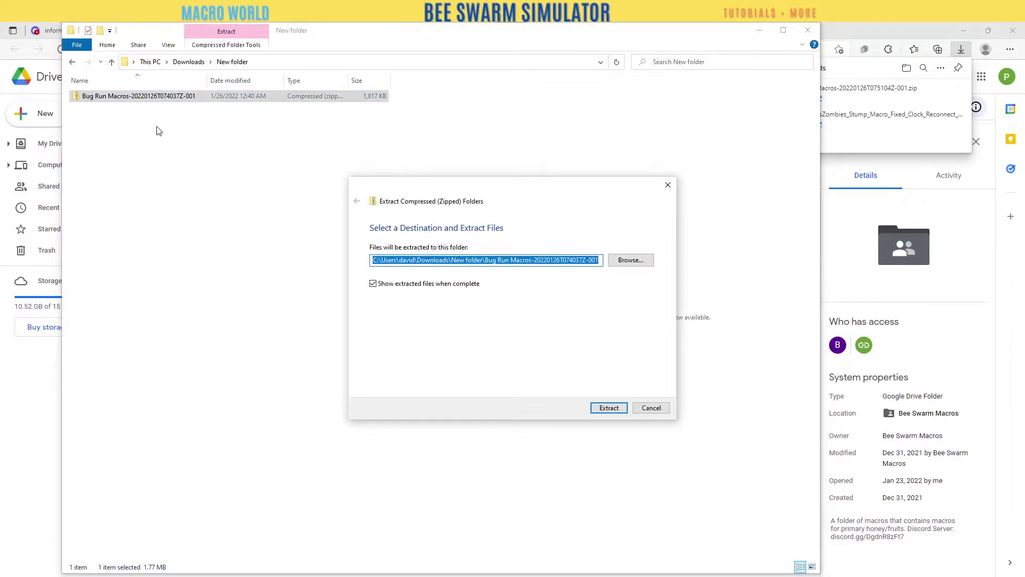
pyautogui.click(609, 409)
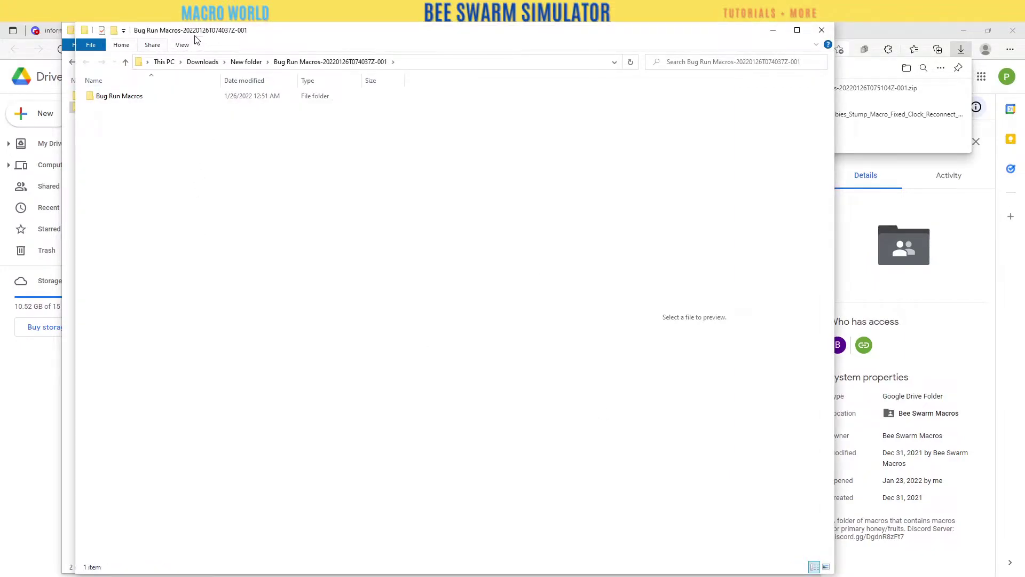
# Step: Open the extracted Bug Run Macros folder and extract the BCPMBSC_v2.3.1 zip inside it
pyautogui.moveTo(203, 32); pyautogui.dragTo(394, 226)
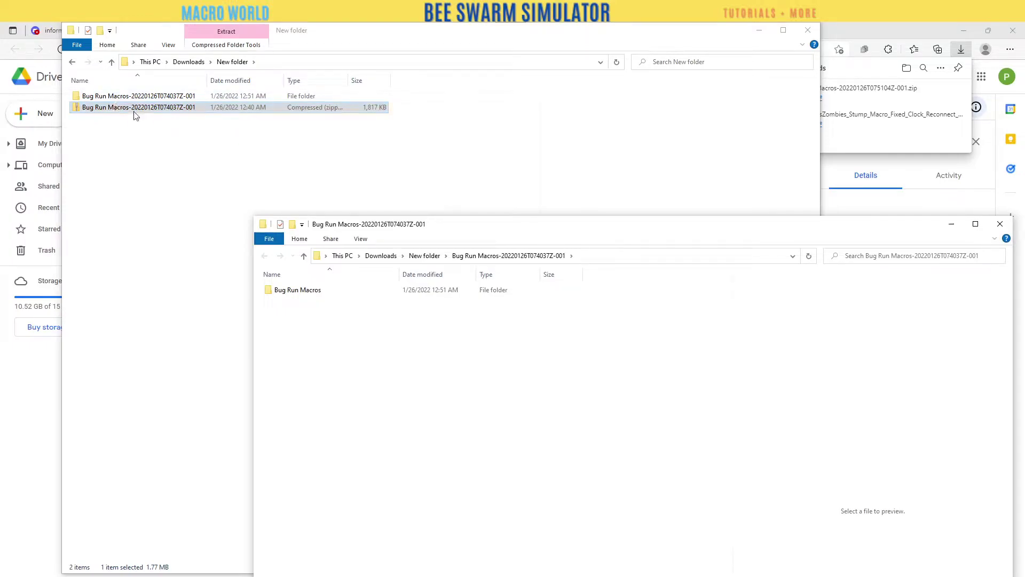
pyautogui.doubleClick(299, 291)
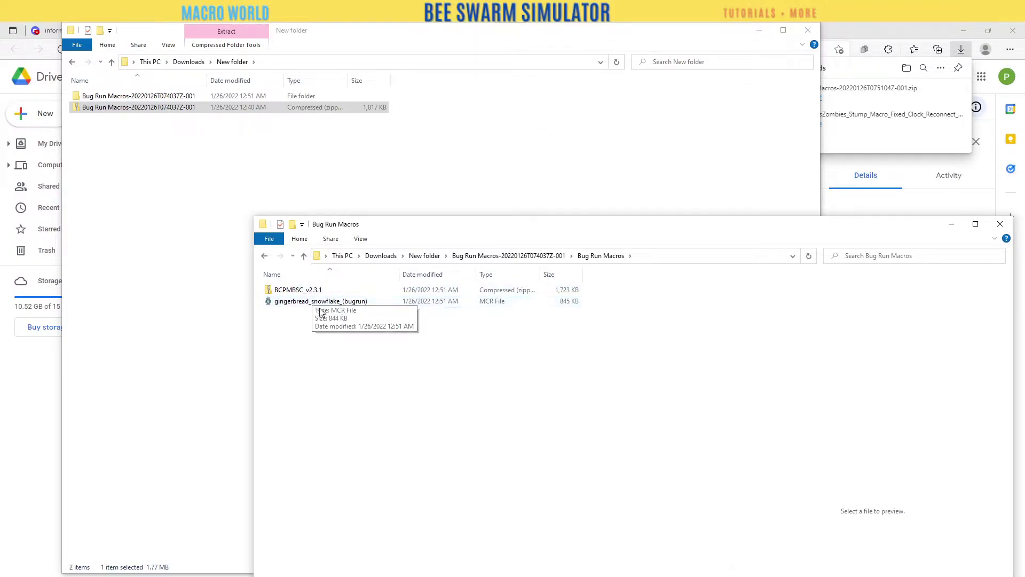
pyautogui.click(315, 303)
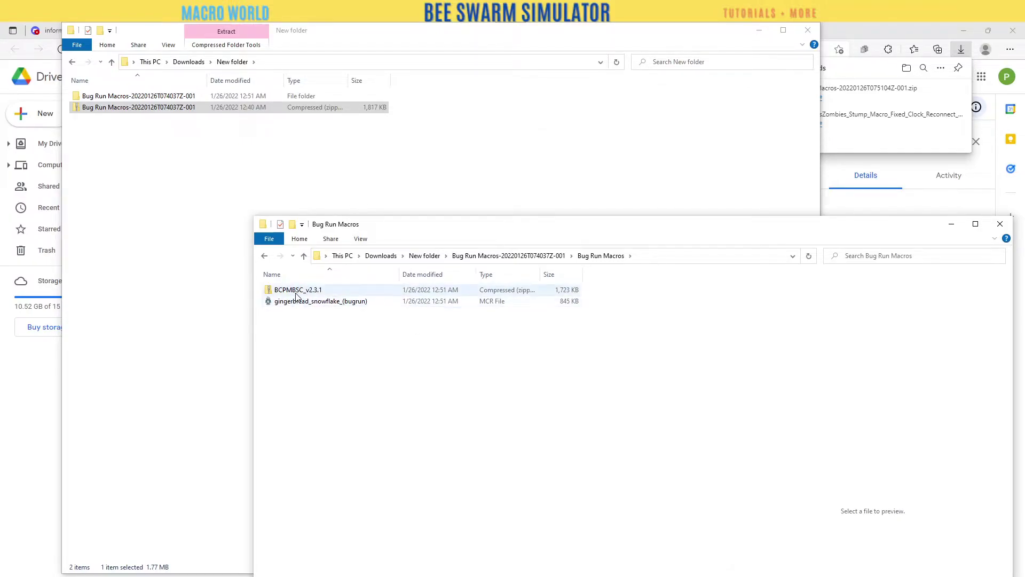
pyautogui.rightClick(296, 289)
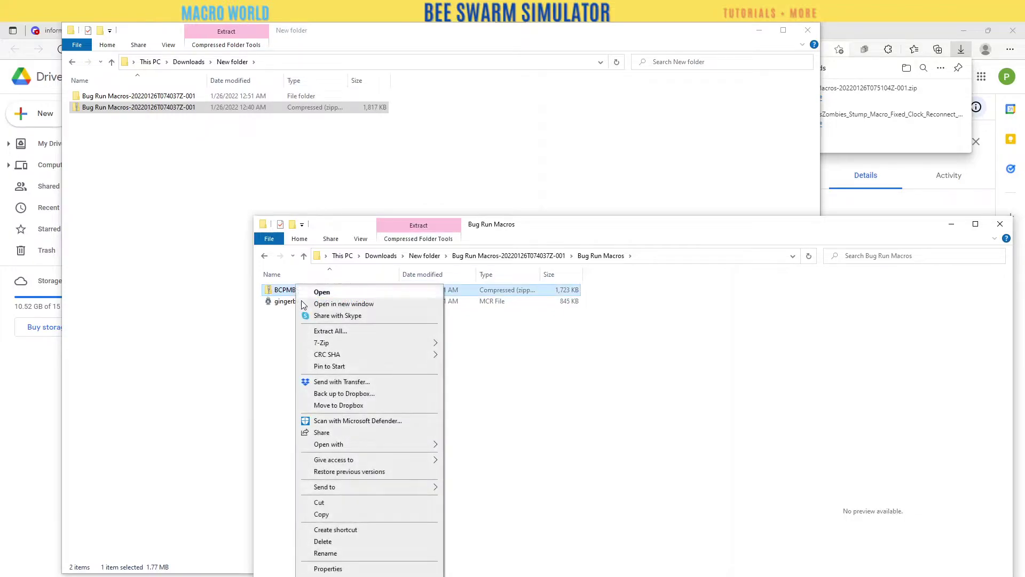
pyautogui.click(333, 331)
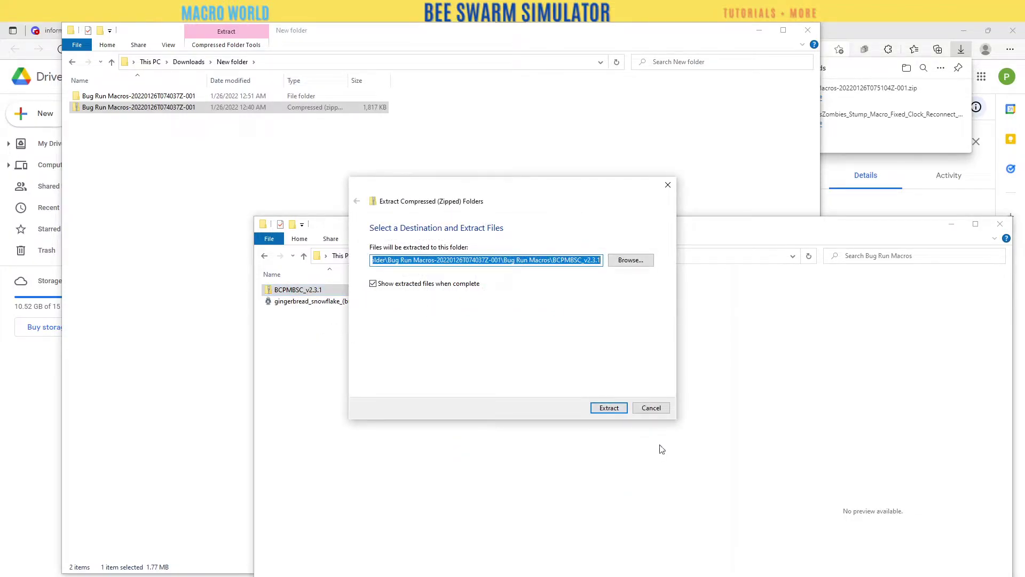
pyautogui.click(609, 408)
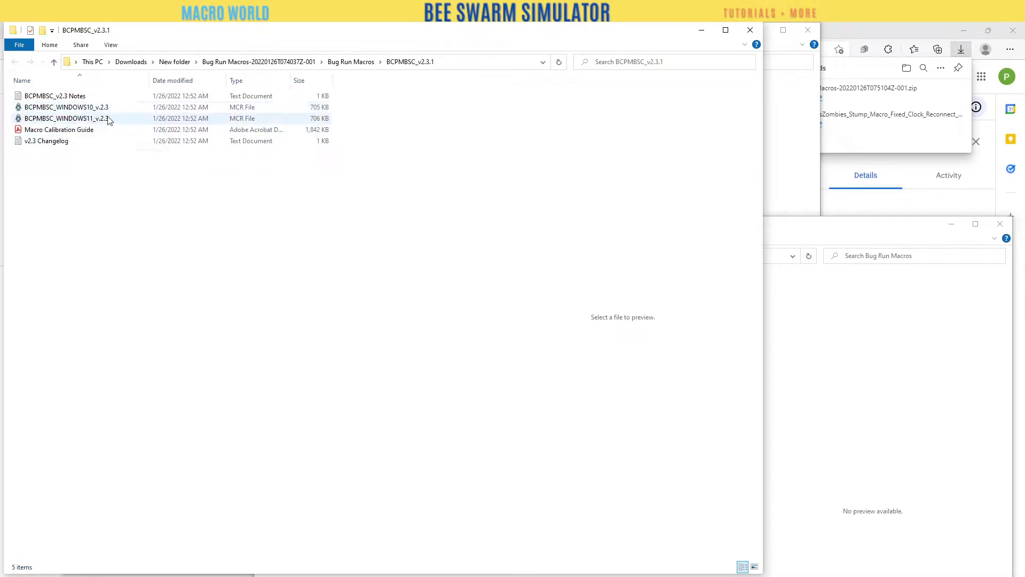
# Step: Back in Google Drive, download the Fully_Armed's Hasty Marcos folder as a zip
pyautogui.click(858, 22)
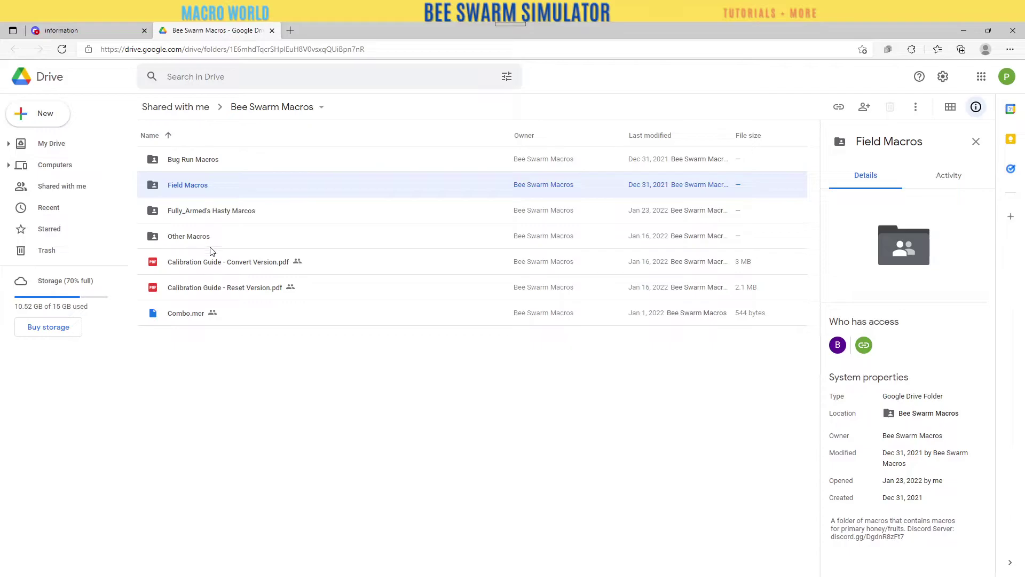
pyautogui.click(223, 209)
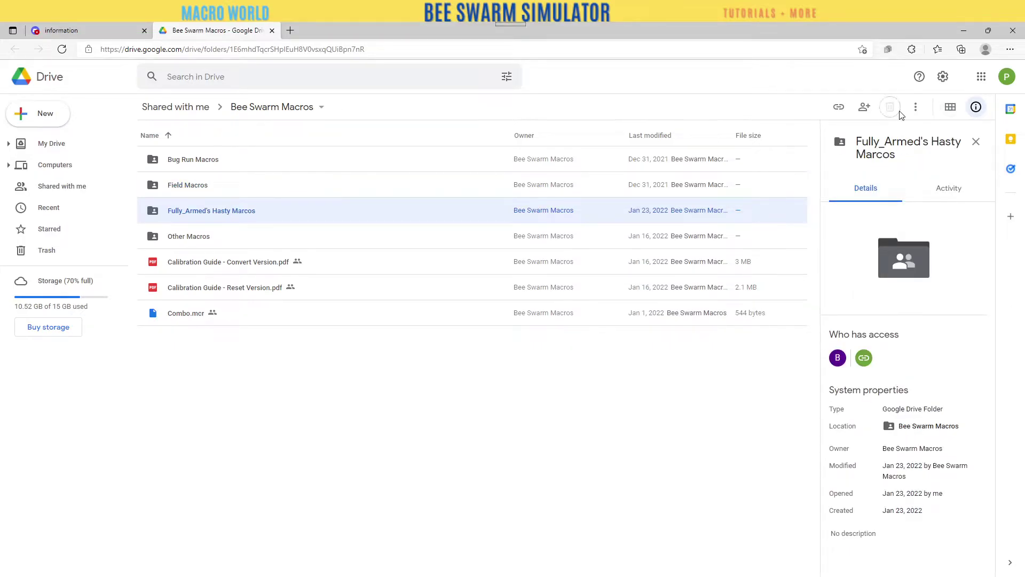
pyautogui.click(916, 111)
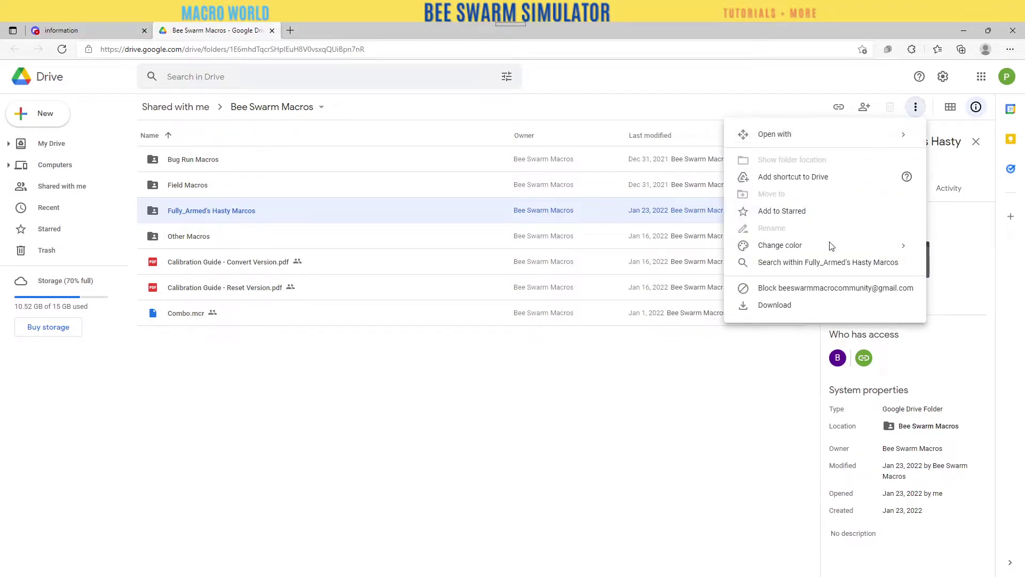
pyautogui.click(804, 306)
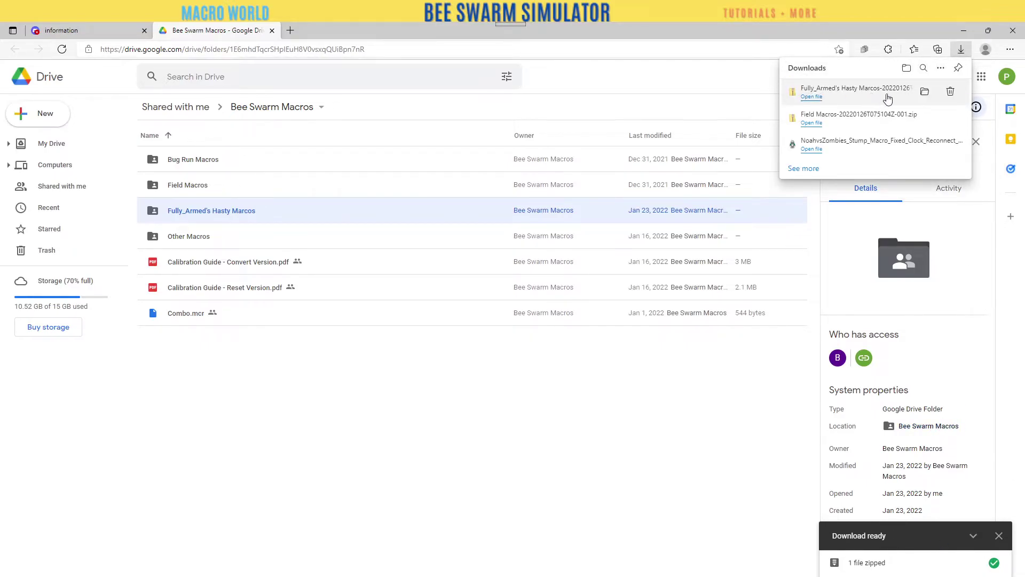
# Step: Move the Fully_Armed zip and NoahvsZombies stump macro into New folder and open it
pyautogui.click(925, 92)
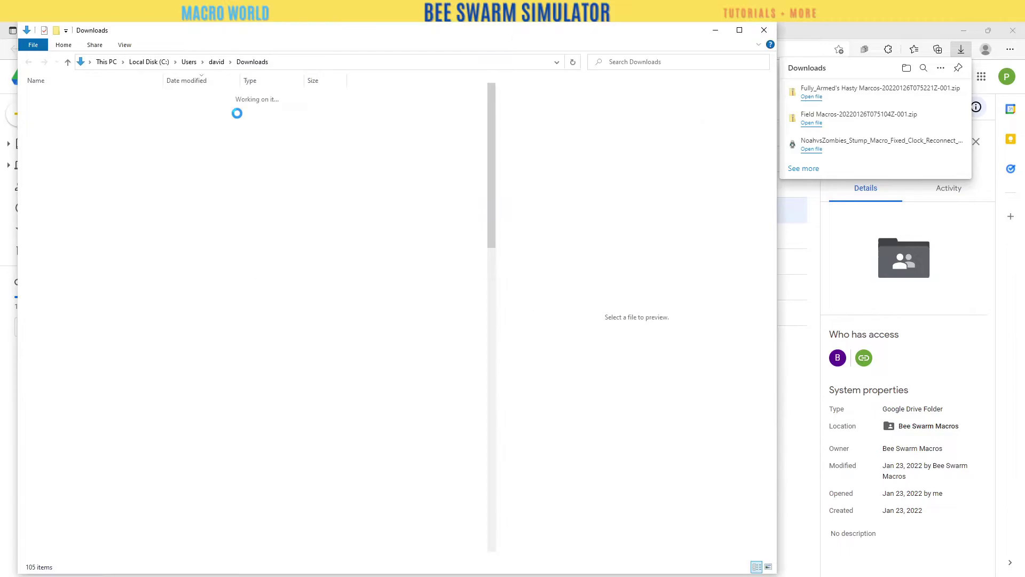
pyautogui.moveTo(94, 111); pyautogui.dragTo(83, 167)
pyautogui.moveTo(85, 122); pyautogui.dragTo(86, 157)
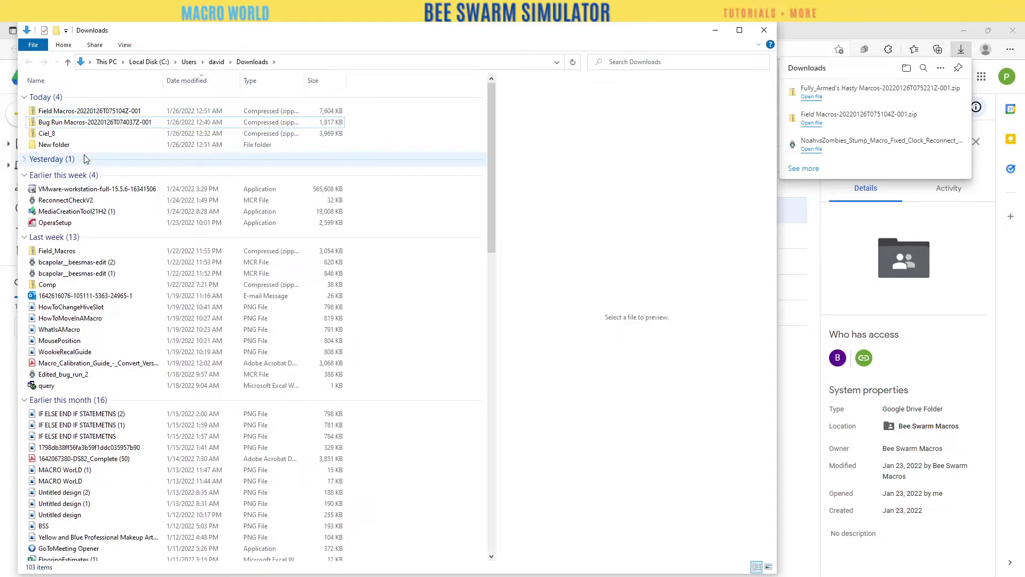
pyautogui.doubleClick(85, 145)
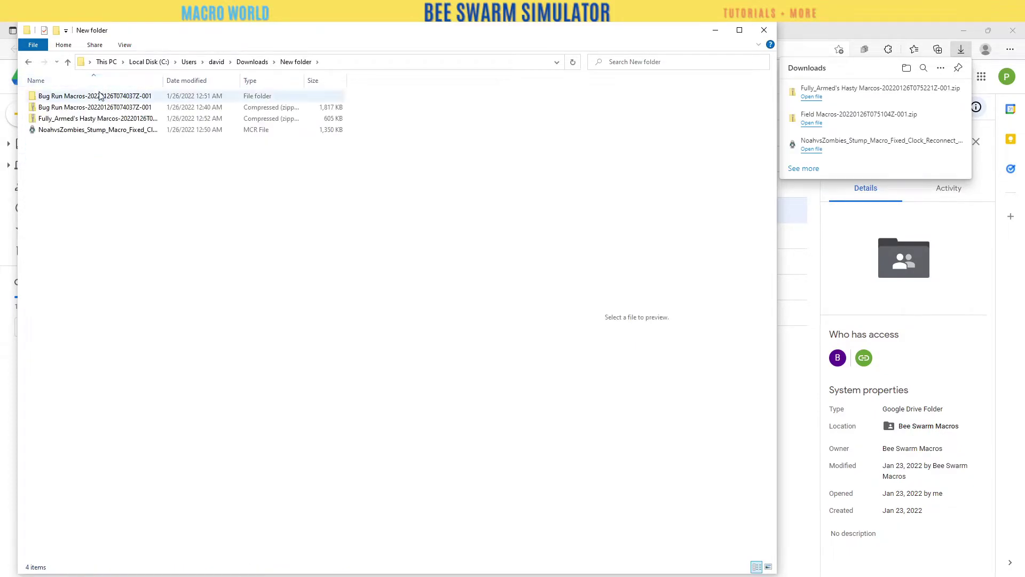
# Step: Extract the Fully_Armed zip into New folder without showing the extracted files
pyautogui.click(90, 121)
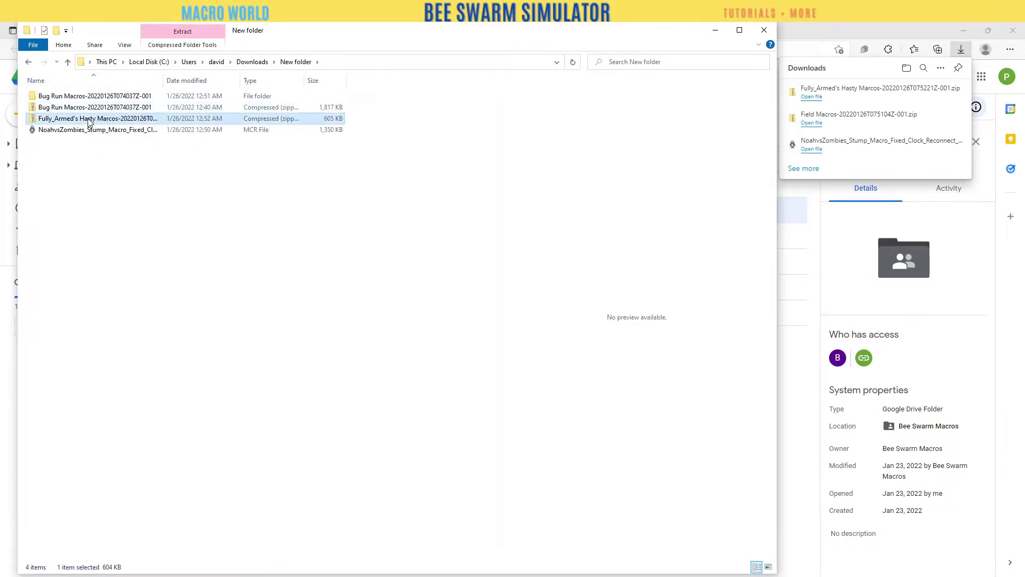
pyautogui.rightClick(90, 122)
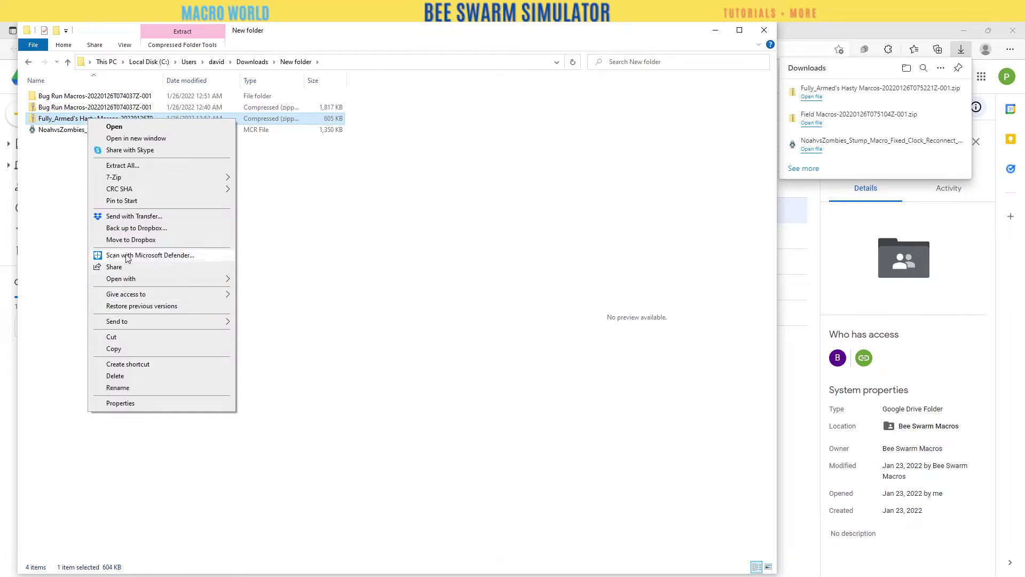
pyautogui.click(138, 166)
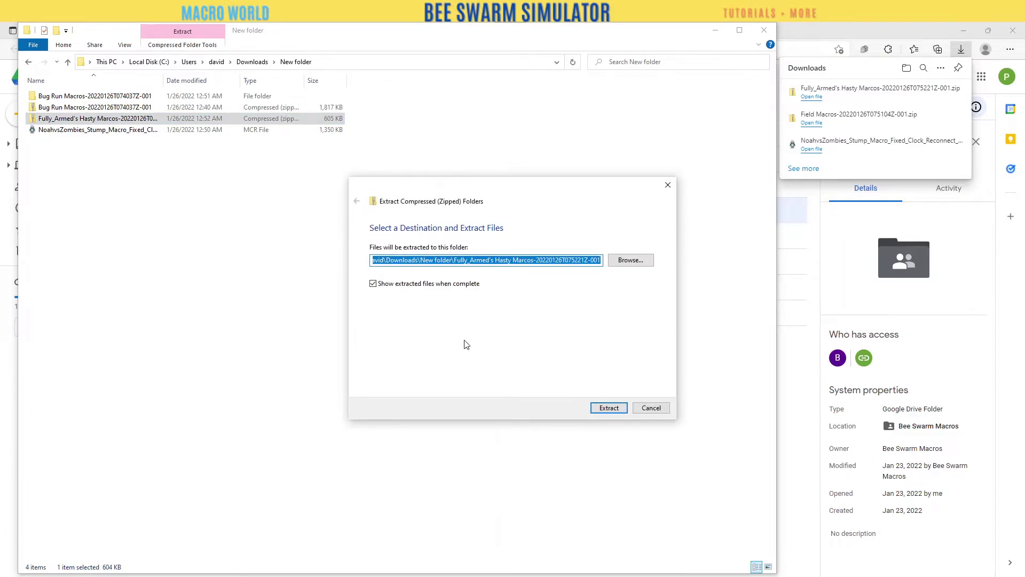
pyautogui.click(428, 285)
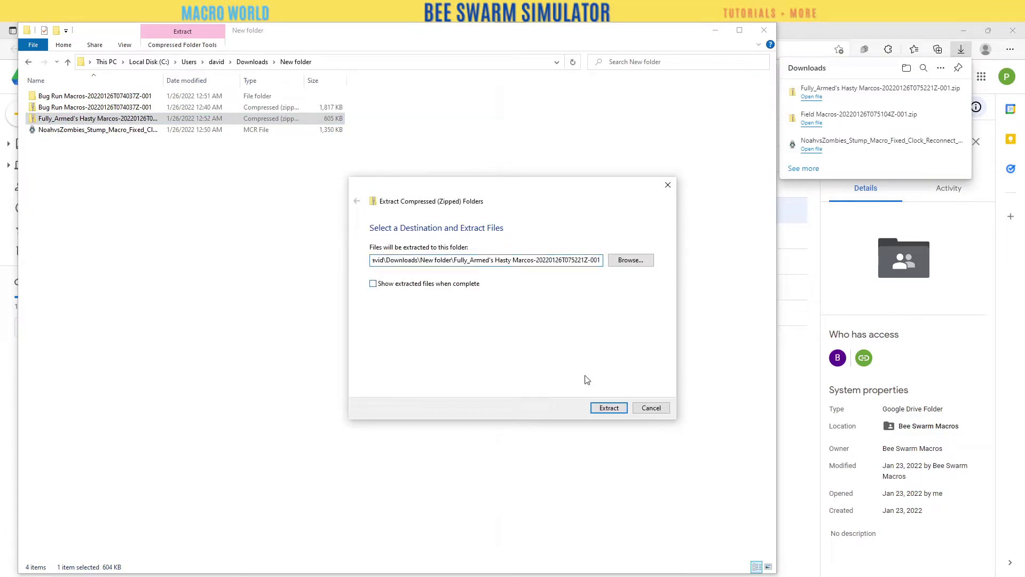
pyautogui.click(598, 410)
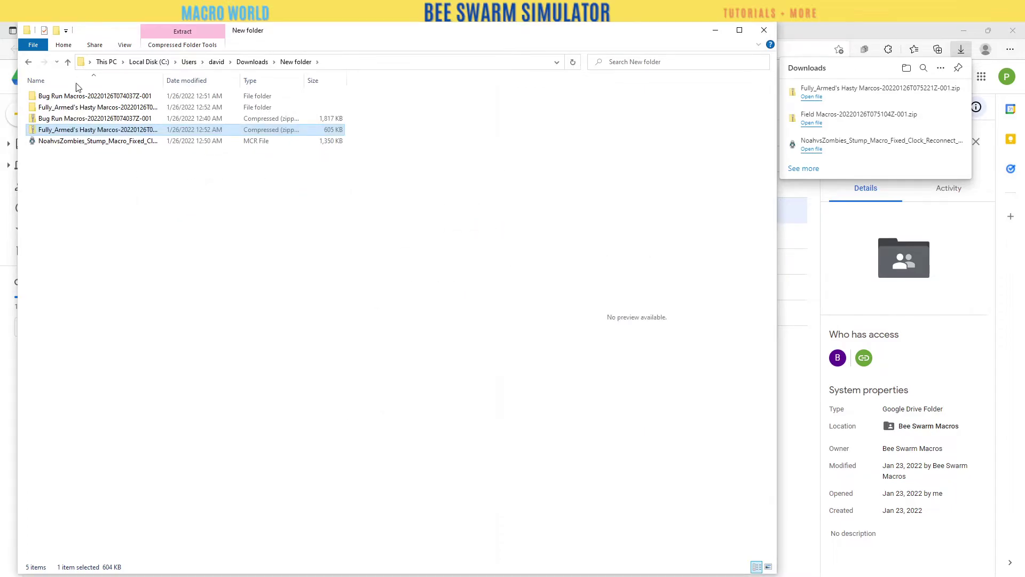
# Step: Open the extracted Fully_Armed folders, read and close the README, then open BSSMACROS > FieldMacros
pyautogui.click(85, 109)
pyautogui.doubleClick(84, 108)
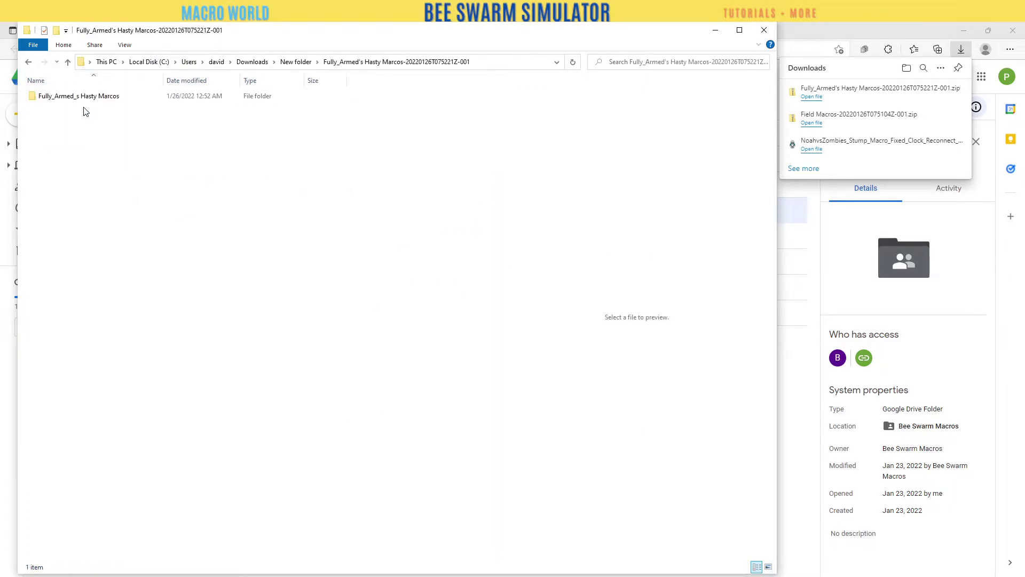
pyautogui.doubleClick(87, 97)
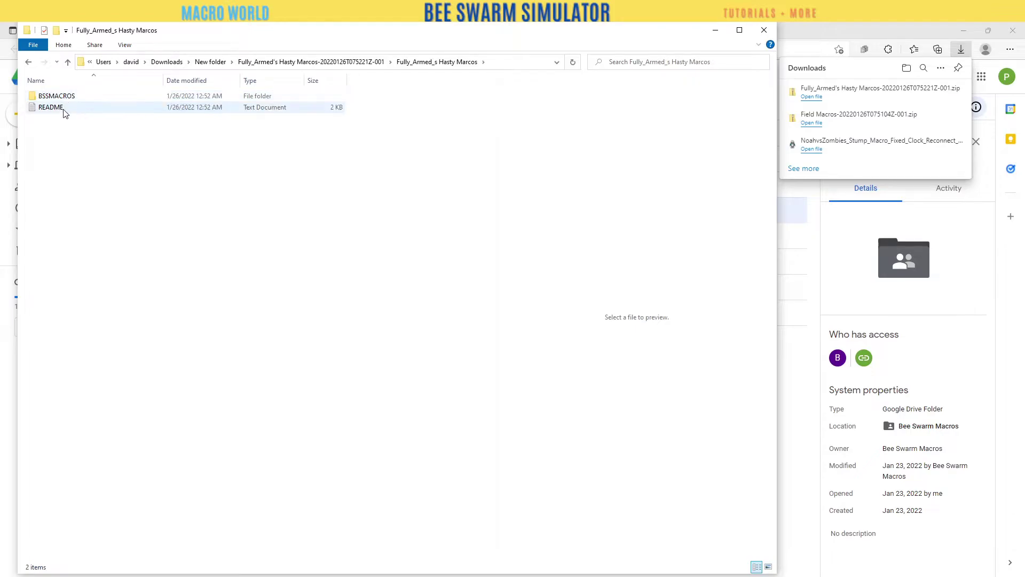
pyautogui.doubleClick(64, 108)
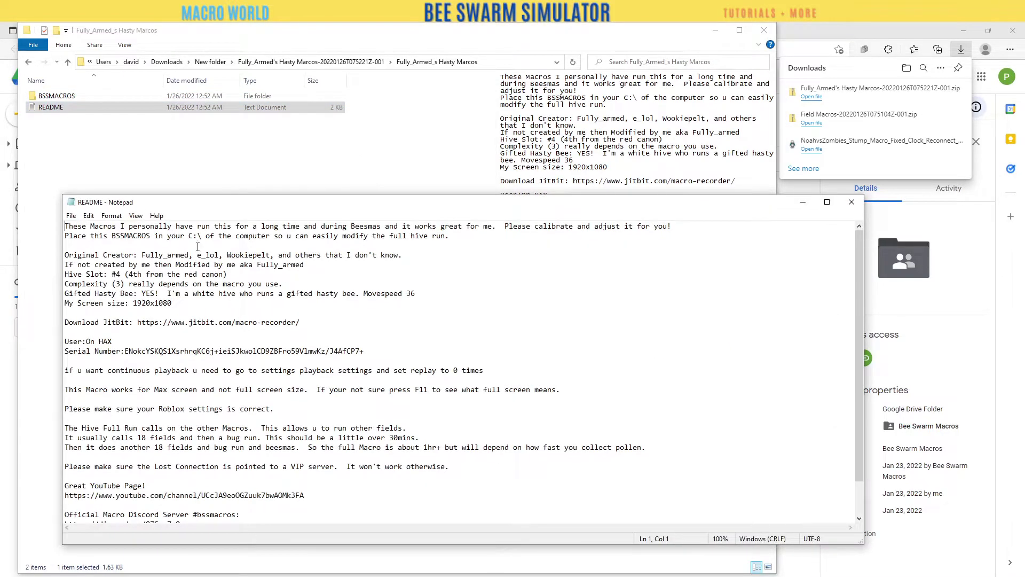
pyautogui.click(851, 201)
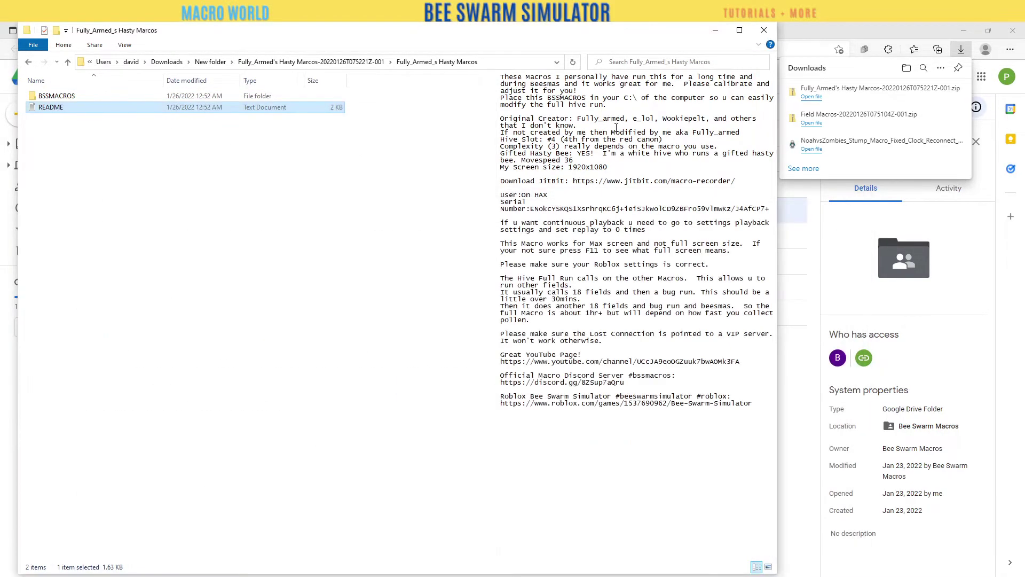
pyautogui.doubleClick(155, 94)
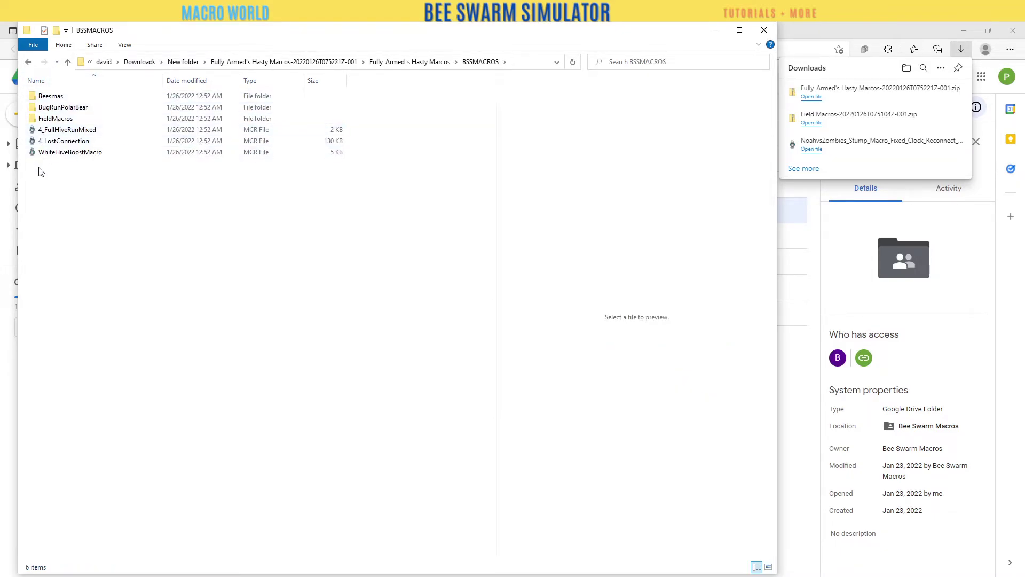
pyautogui.doubleClick(53, 119)
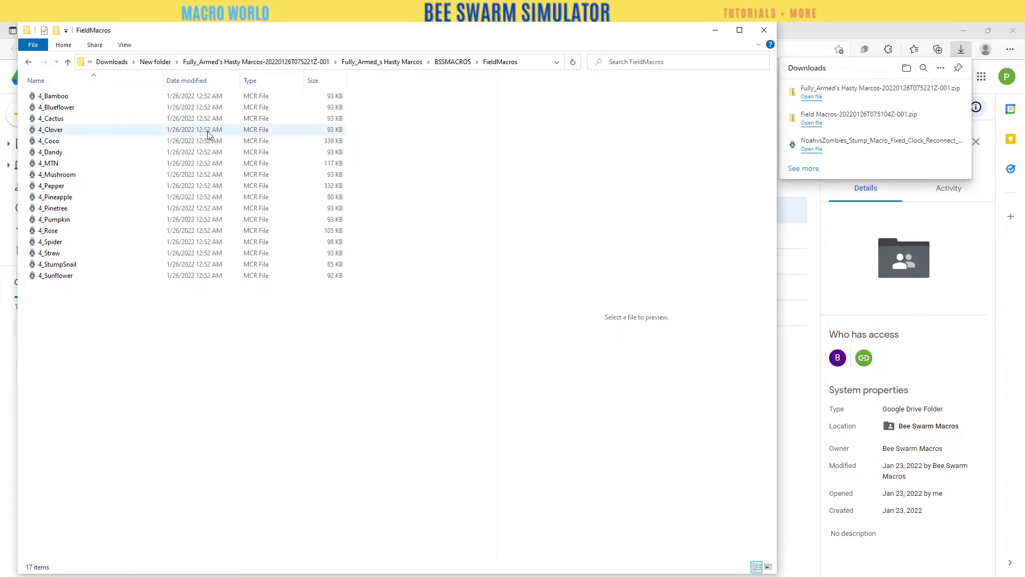
# Step: Inspect the 4_MTN macro in Jitbit, close it, and return to the New folder window
pyautogui.doubleClick(80, 162)
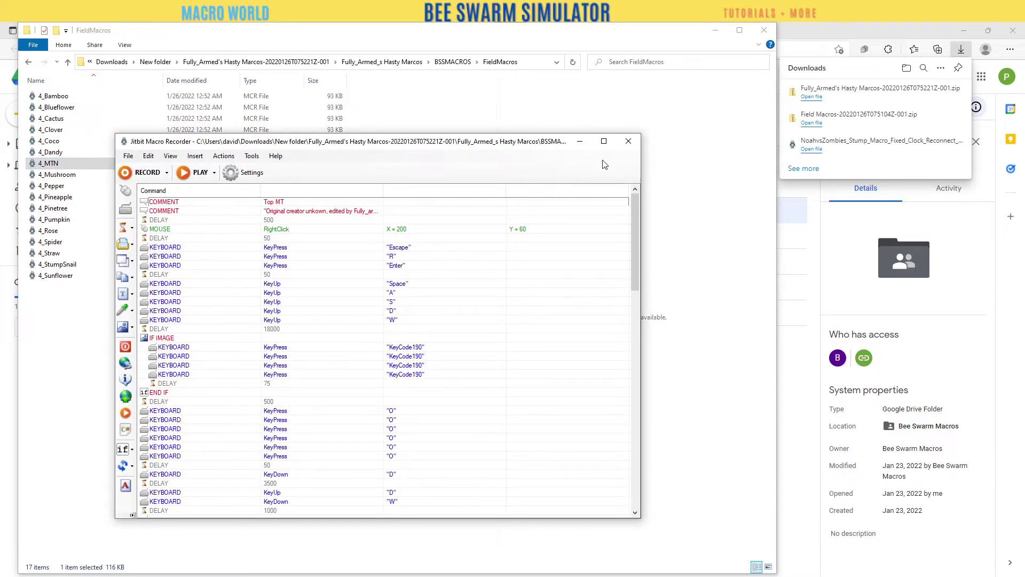
pyautogui.click(625, 142)
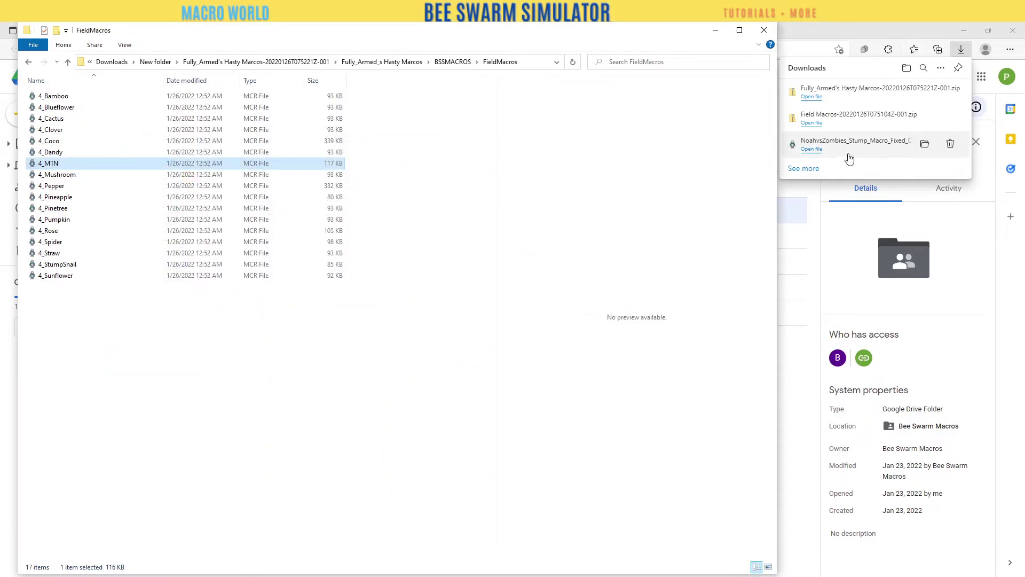
pyautogui.click(811, 149)
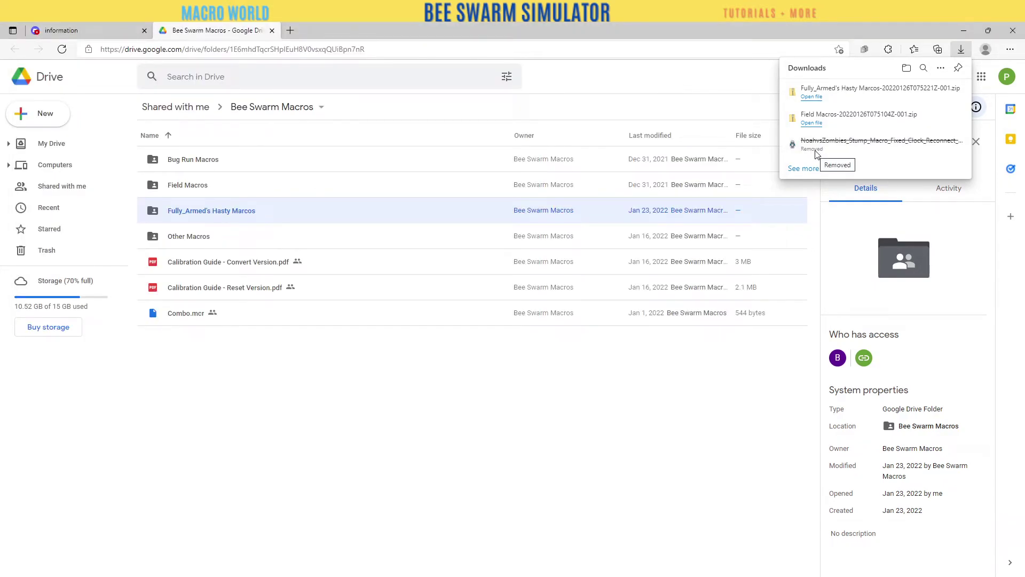
pyautogui.click(811, 168)
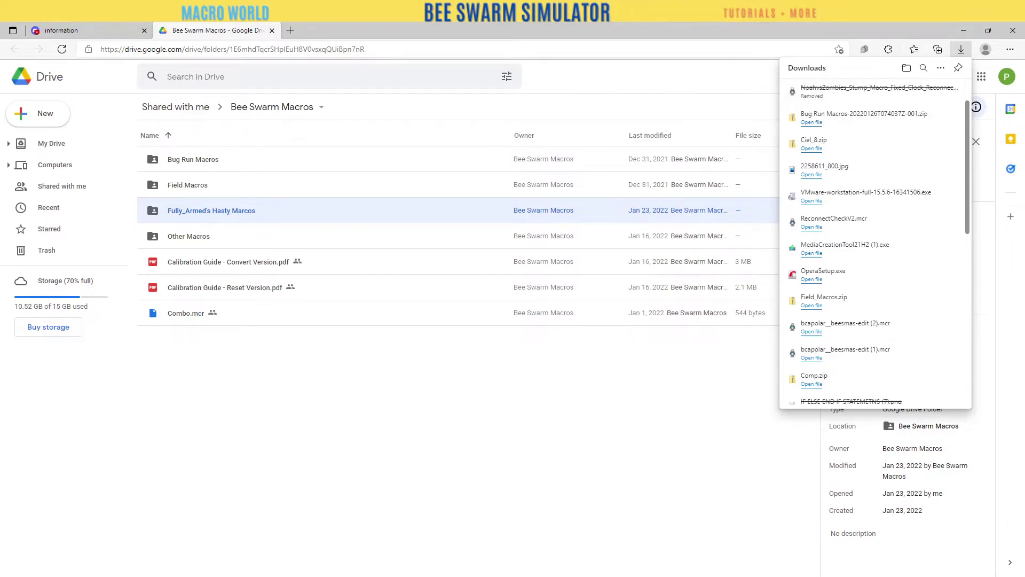
pyautogui.click(365, 569)
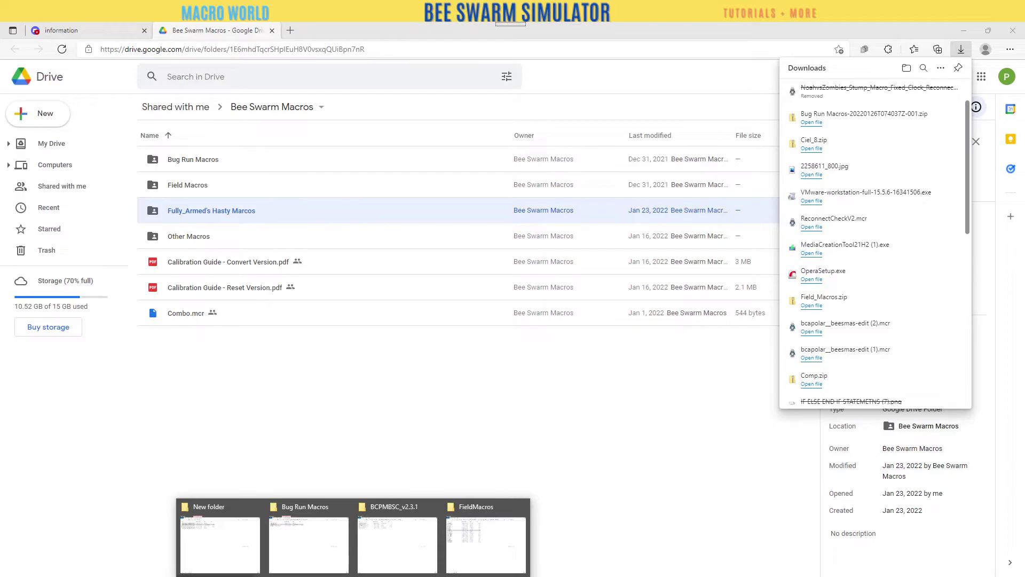
pyautogui.click(214, 524)
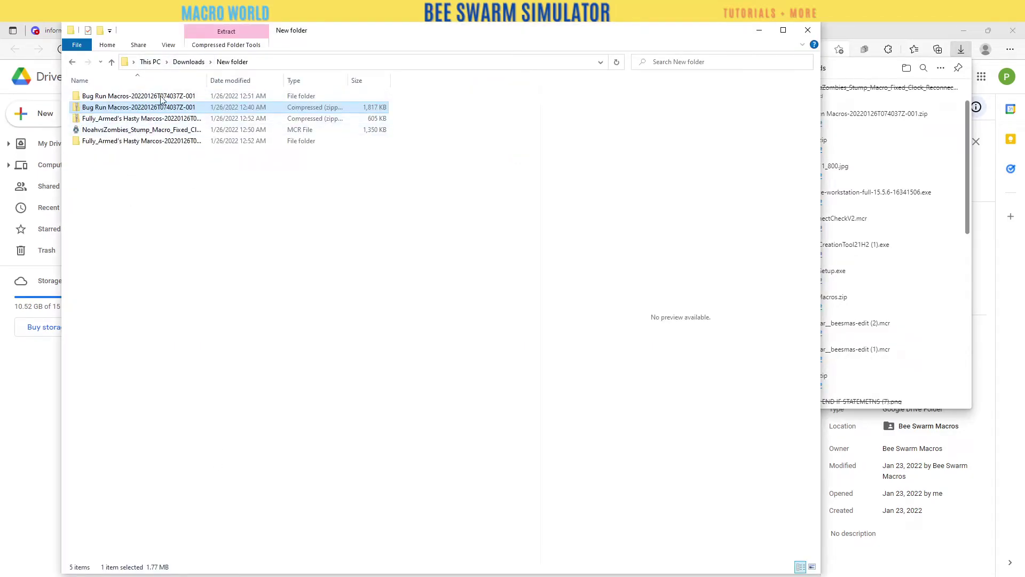
# Step: Open the NoahvsZombies stump macro in Jitbit, scroll through its commands, and close it
pyautogui.doubleClick(151, 131)
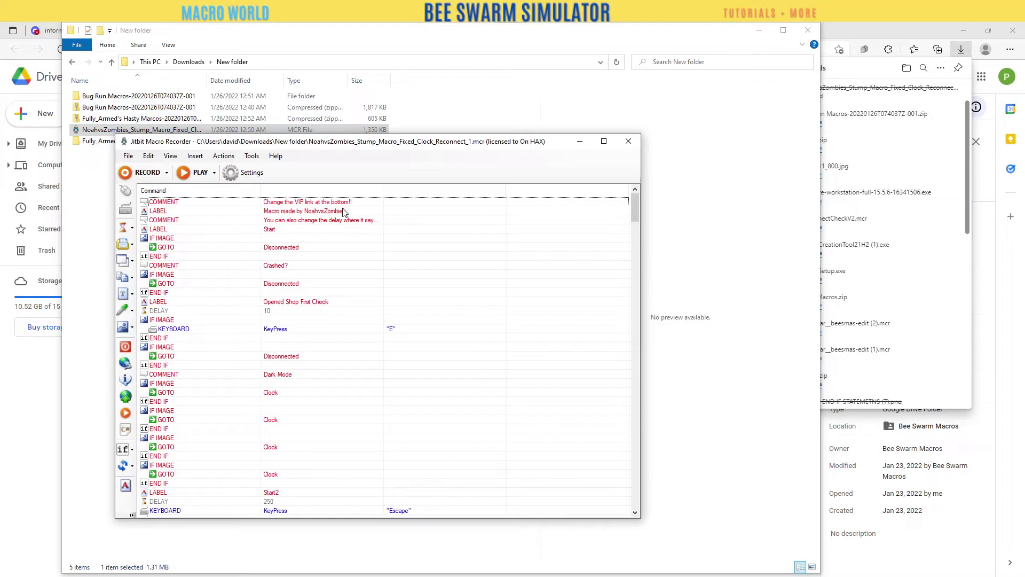
pyautogui.scroll(-15, 334, 259)
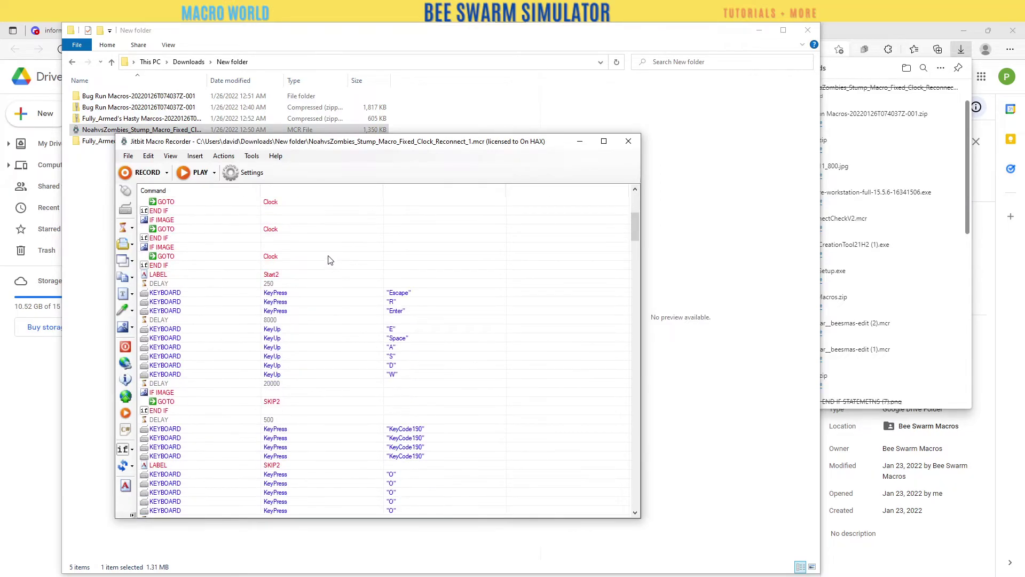
pyautogui.scroll(-15, 329, 258)
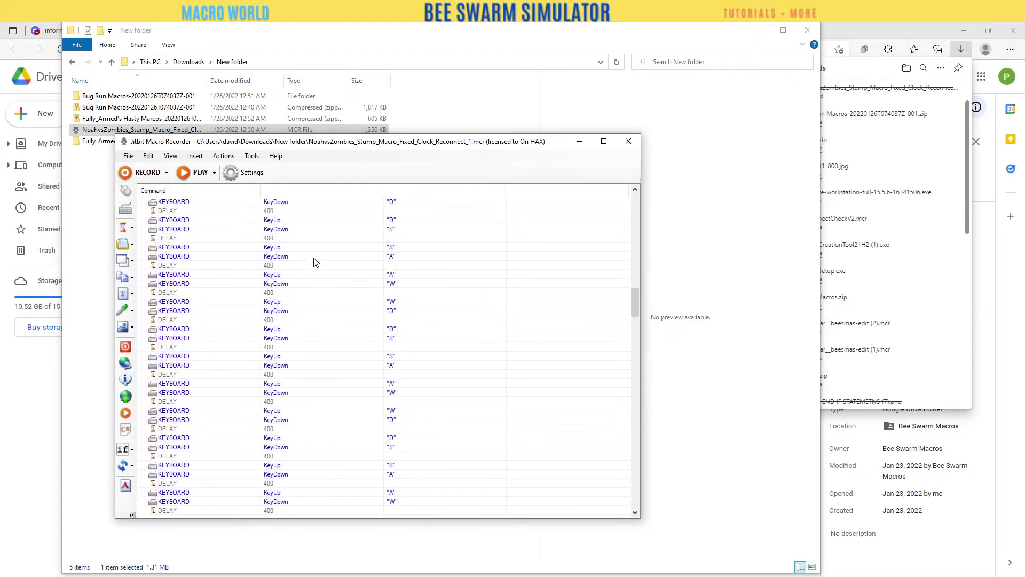
pyautogui.scroll(-5, 313, 261)
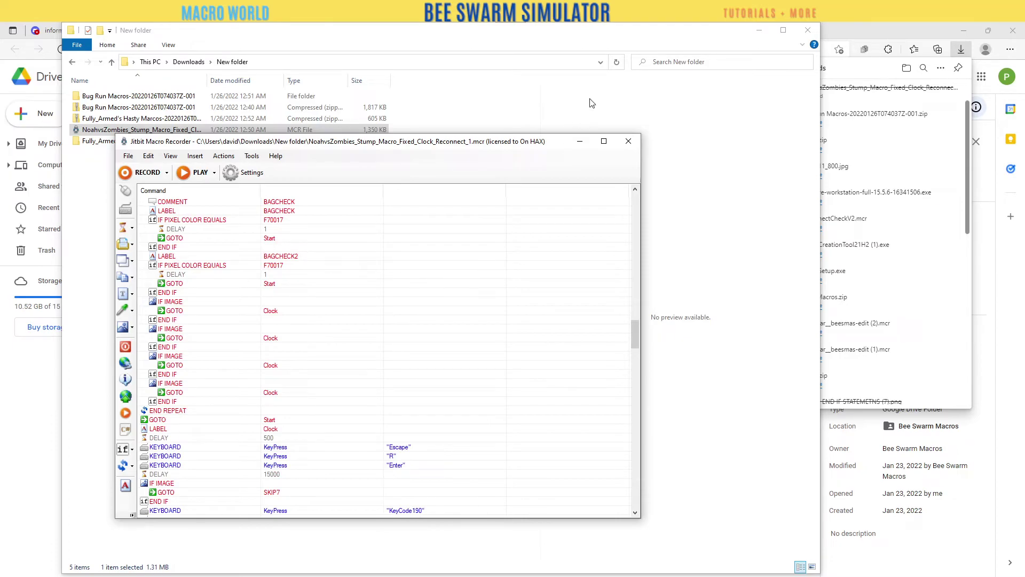
pyautogui.click(622, 147)
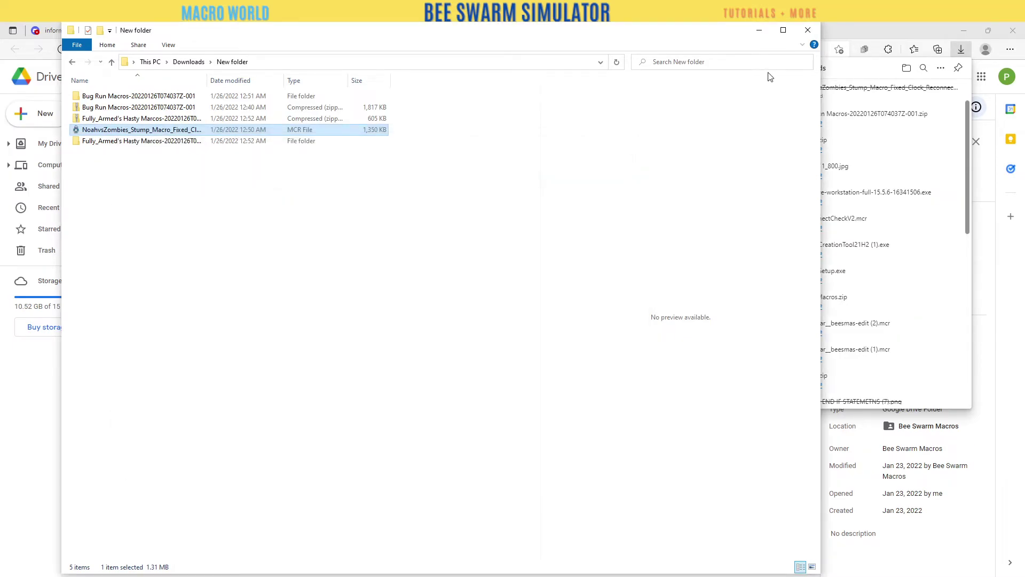
pyautogui.click(806, 30)
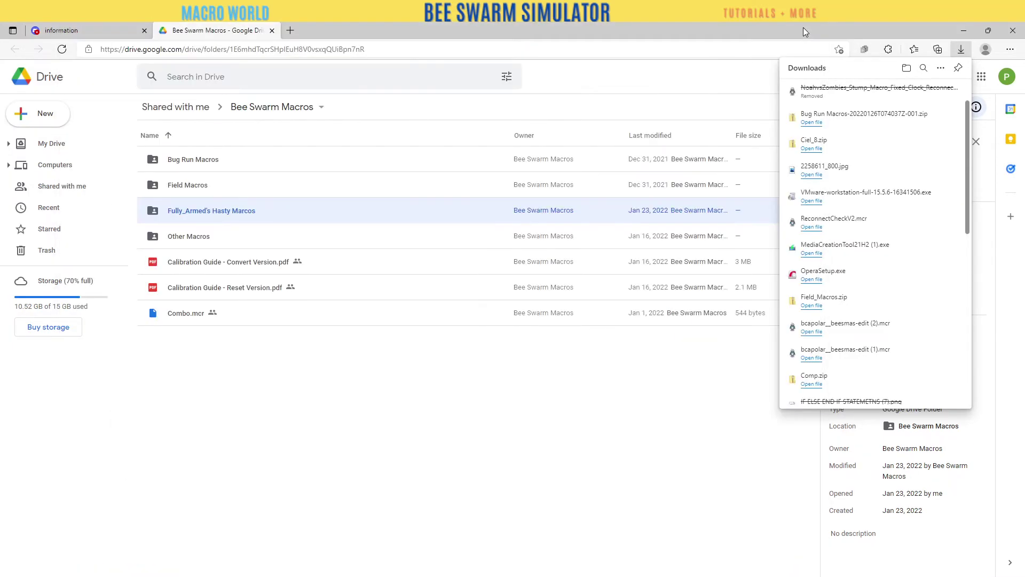